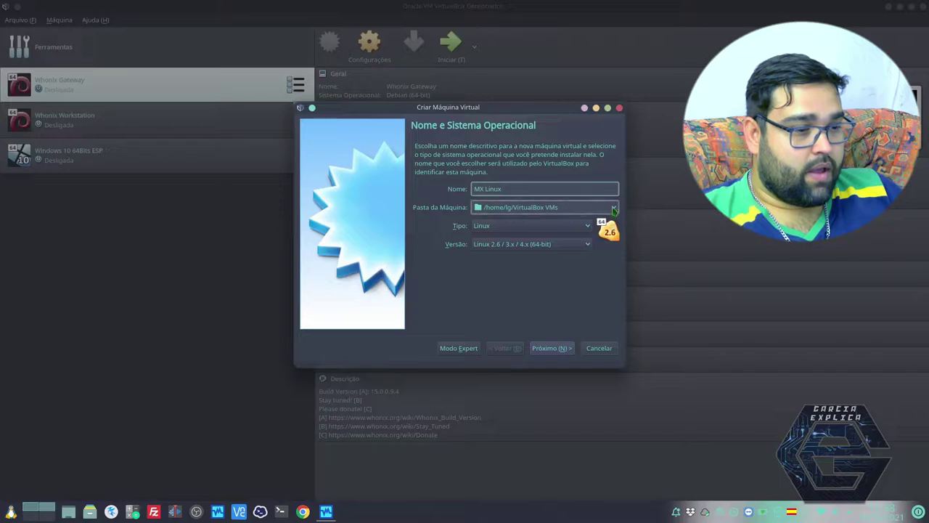
Step: Set the machine folder to a new 'MX Linux' folder inside /mnt/data/VM
left_click(552, 208)
left_click(493, 232)
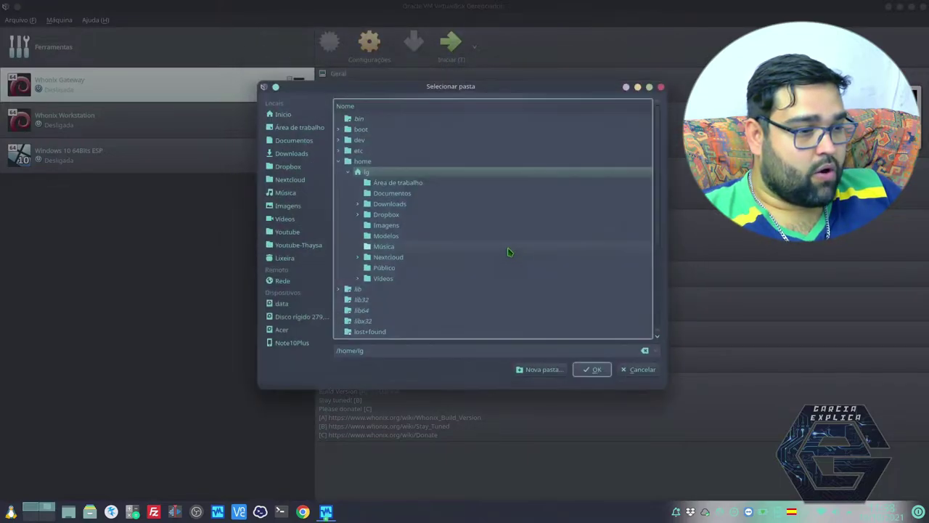
double_click(354, 161)
double_click(360, 235)
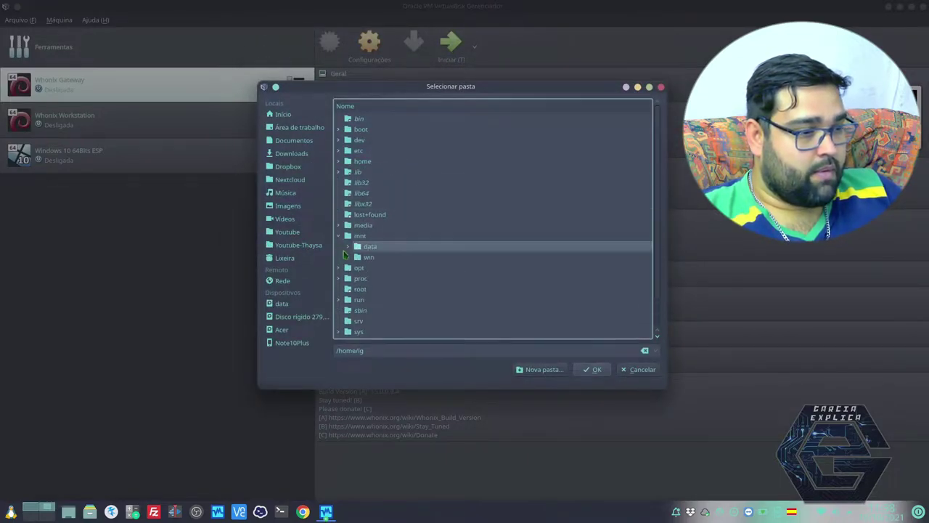
double_click(371, 246)
scroll(436, 254, "down", 3)
left_click(377, 289)
left_click(534, 369)
type("MX Linux")
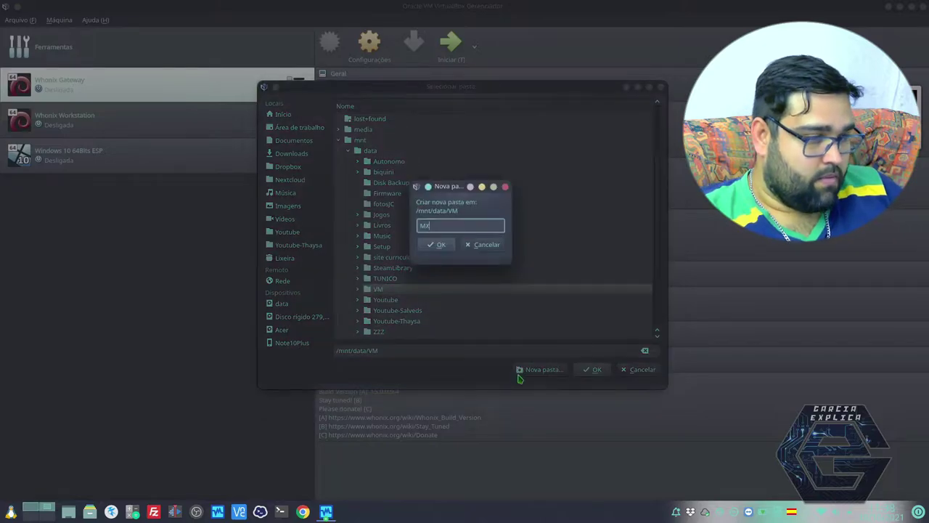
key("Return")
left_click(593, 370)
Step: Give the virtual machine 4096 MB of memory
left_click(552, 348)
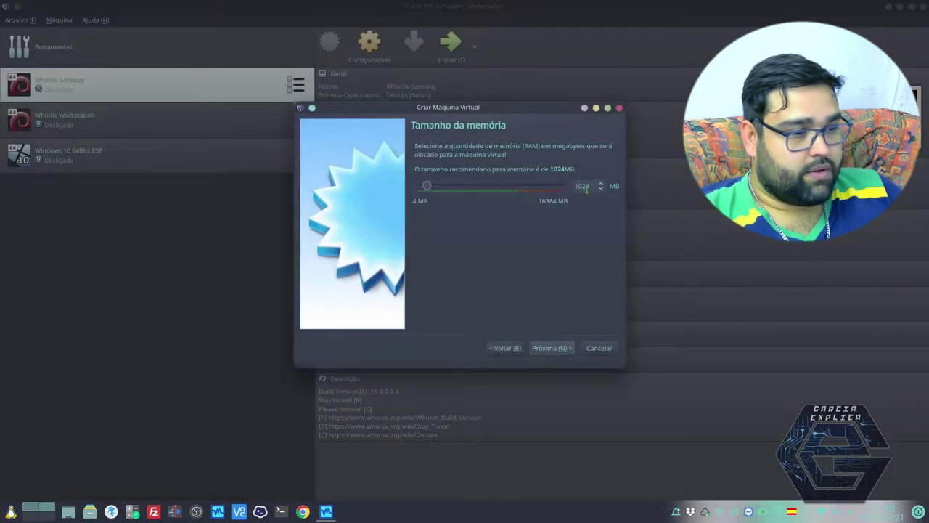
double_click(581, 186)
type("4096")
left_click(550, 348)
Step: Create a new 10 GB VDI virtual disk and finish creating the machine
left_click(421, 252)
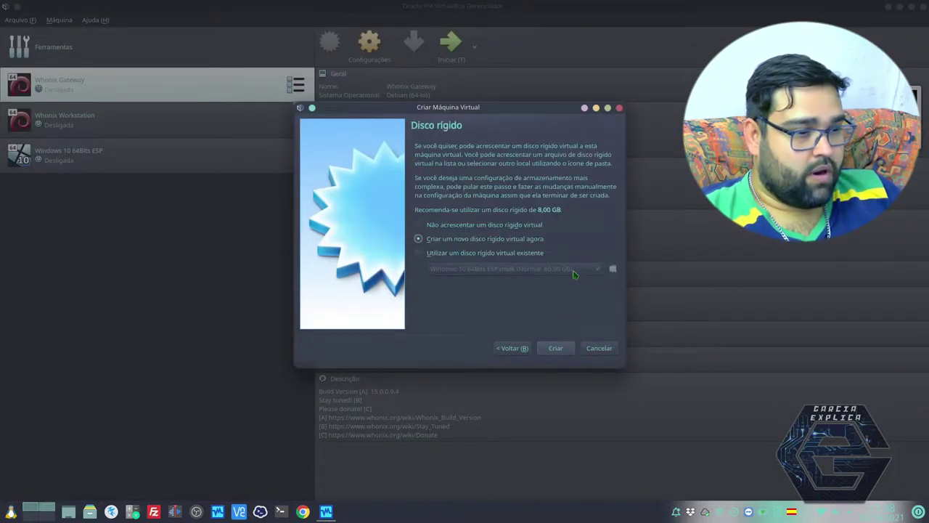
left_click(604, 282)
left_click(588, 301)
left_click(421, 238)
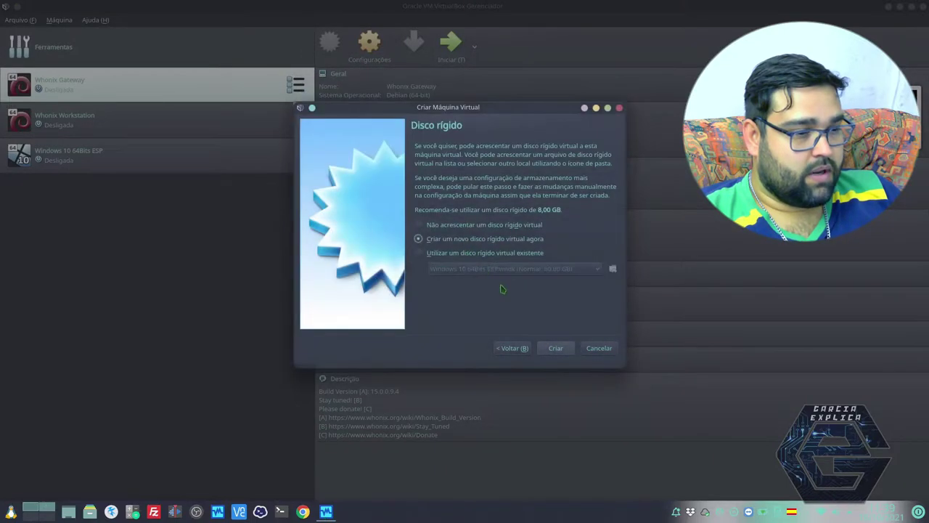
left_click(555, 348)
left_click(573, 335)
left_click(574, 335)
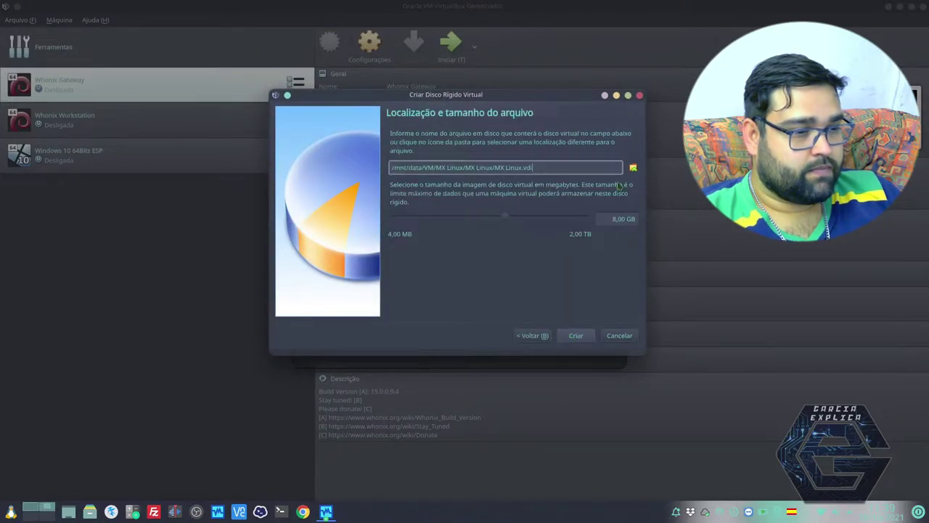
left_click(617, 219)
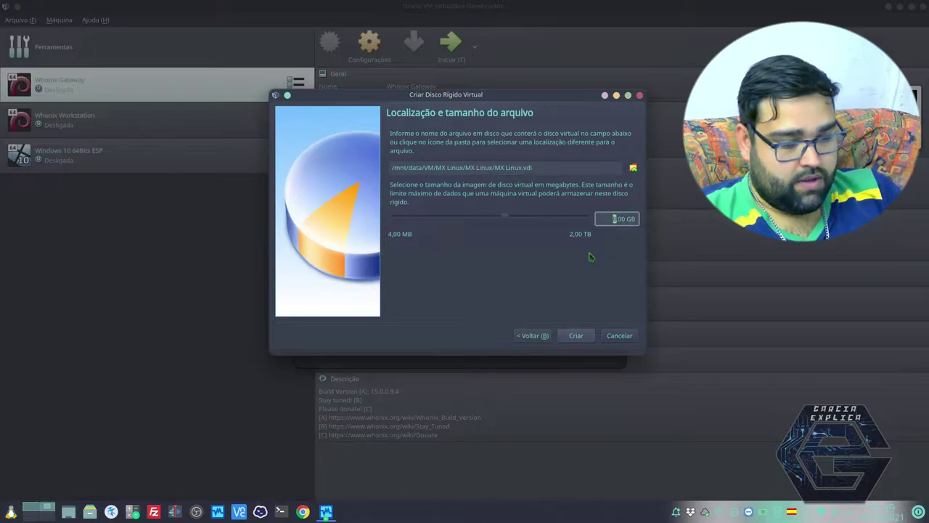
type("10")
left_click(574, 335)
Step: Start the MX Linux machine, booting from the added MX Linux ISO
left_click(450, 42)
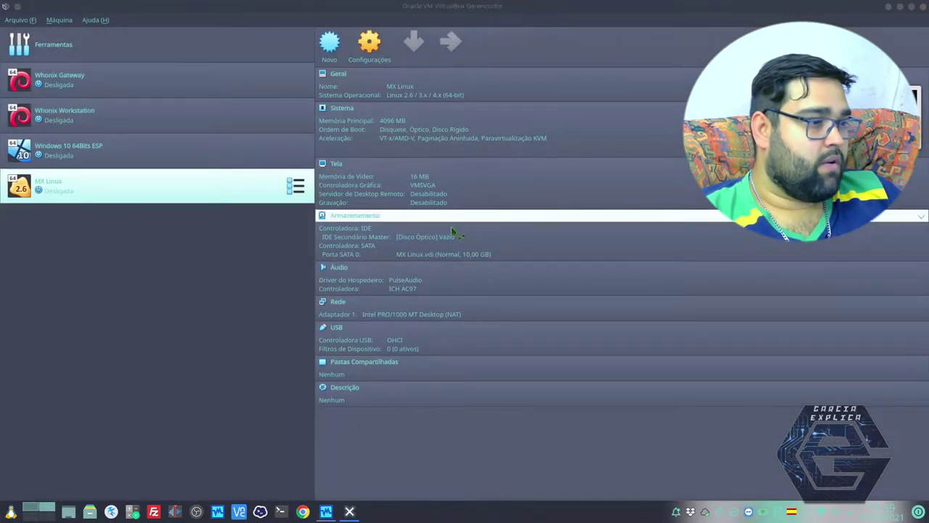
left_click(587, 246)
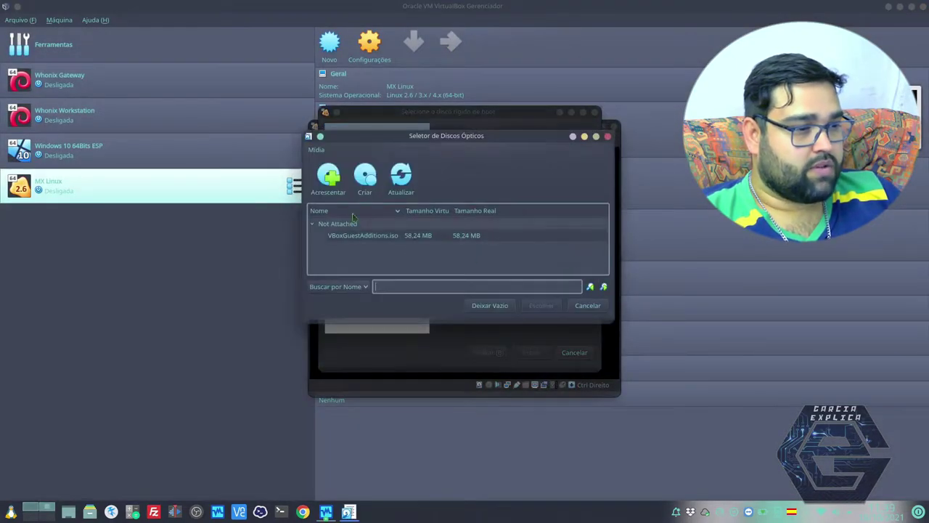
left_click(328, 178)
left_click(259, 155)
double_click(347, 198)
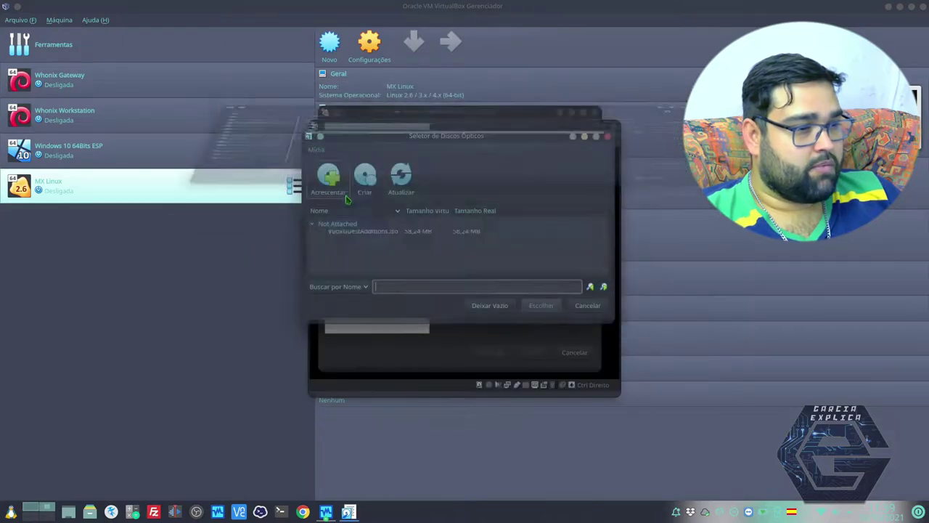
left_click(540, 305)
left_click(531, 352)
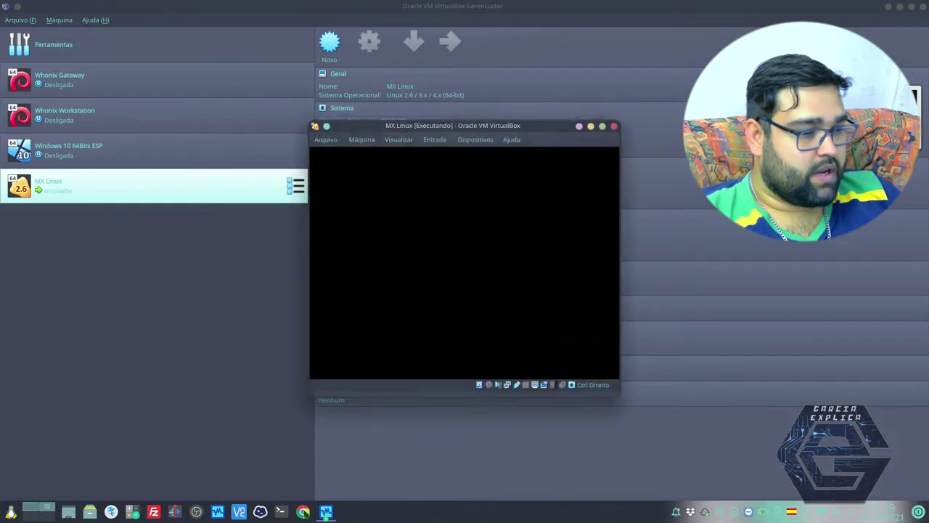
left_click(303, 511)
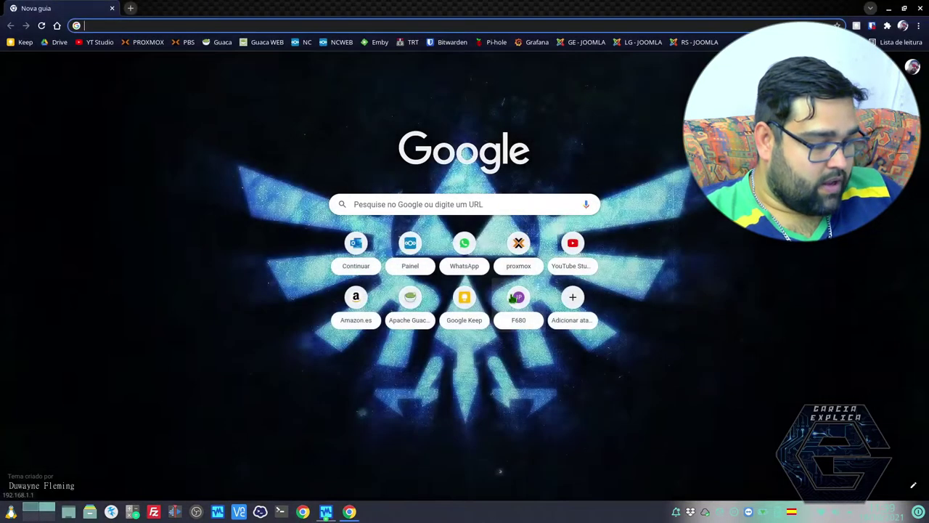
Step: Search 'mx' for MX Linux download and open the ISO download mirrors page
type("mx linux download")
key("Return")
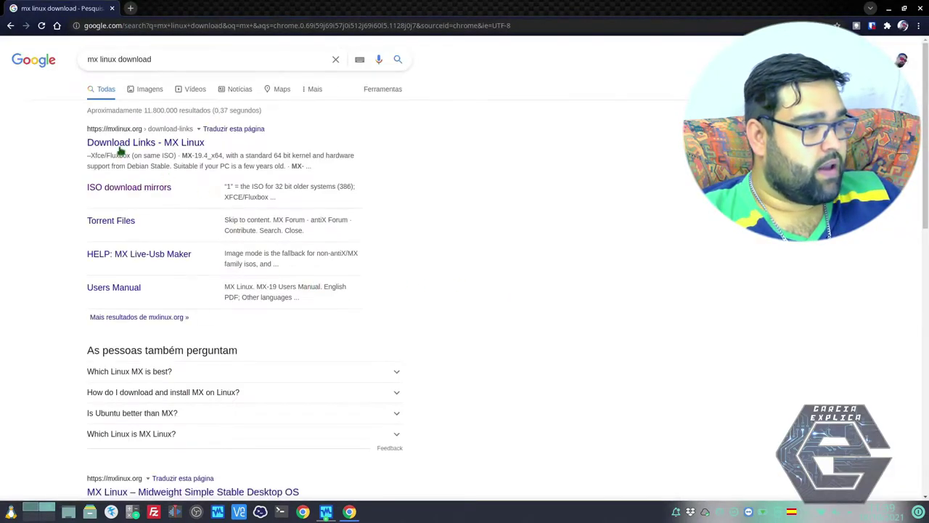
left_click(116, 187)
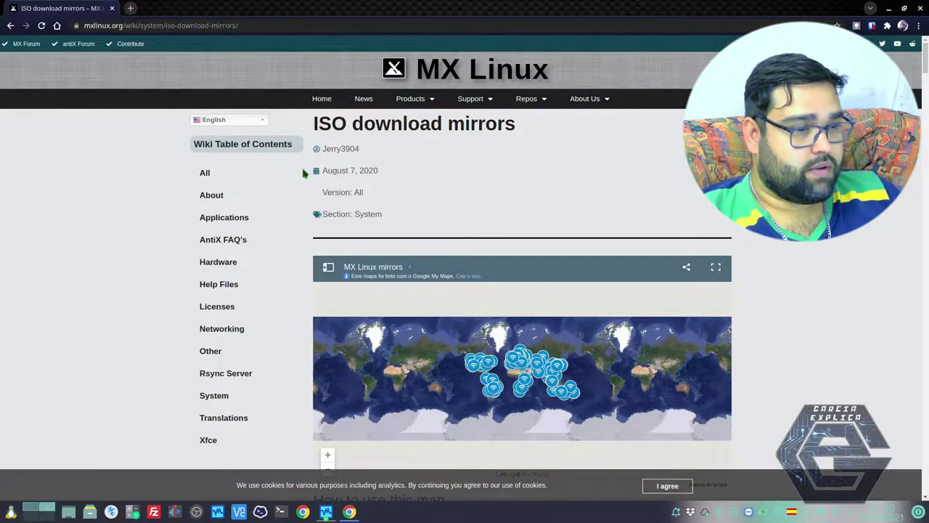
scroll(416, 263, "down", 3)
scroll(415, 263, "up", 3)
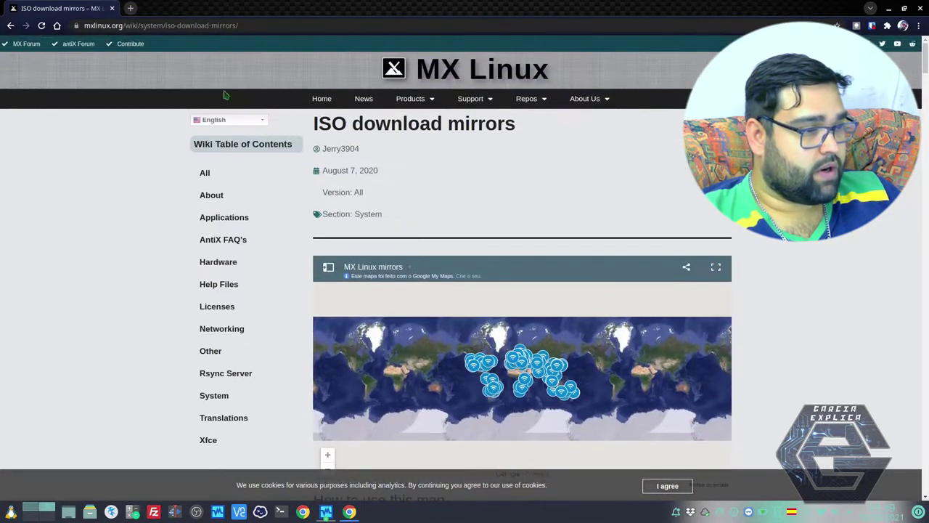
scroll(260, 208, "down", 2)
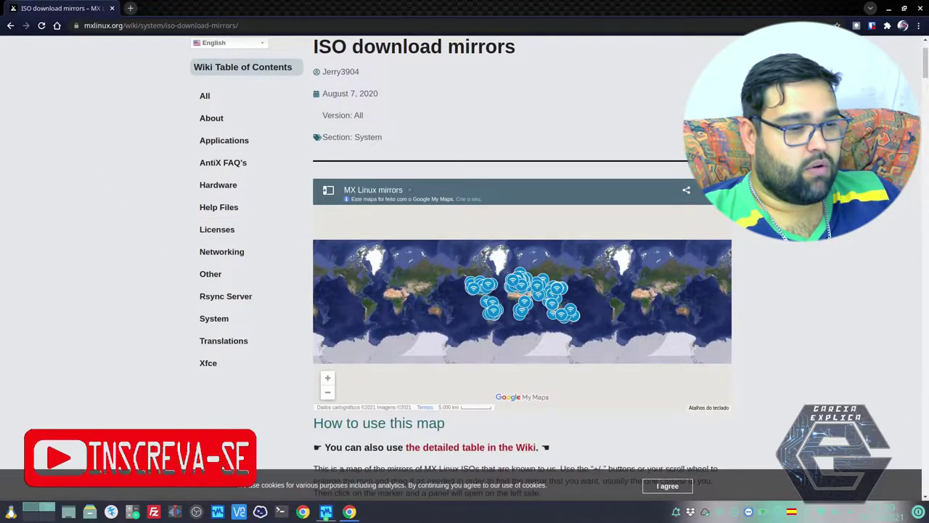
scroll(566, 227, "down", 2)
scroll(501, 229, "up", 5)
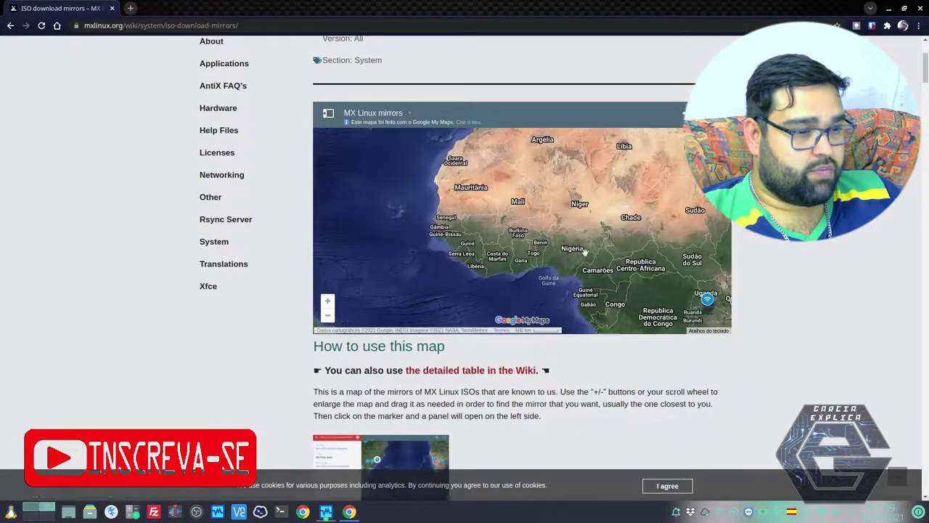
Step: Pan the mirror map to Spain and open the Madrid mirror's ISO link in a new tab
left_click_drag(564, 175, 559, 269)
scroll(548, 230, "up", 4)
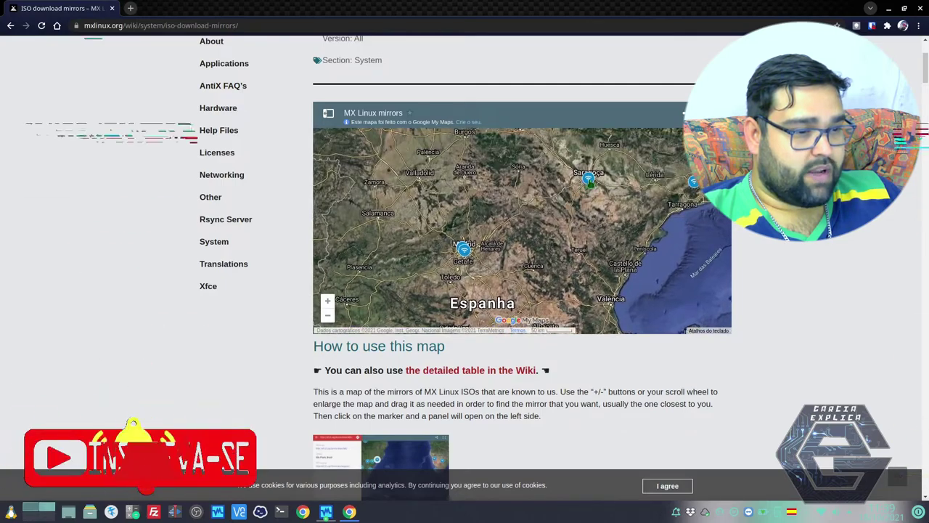
left_click(588, 178)
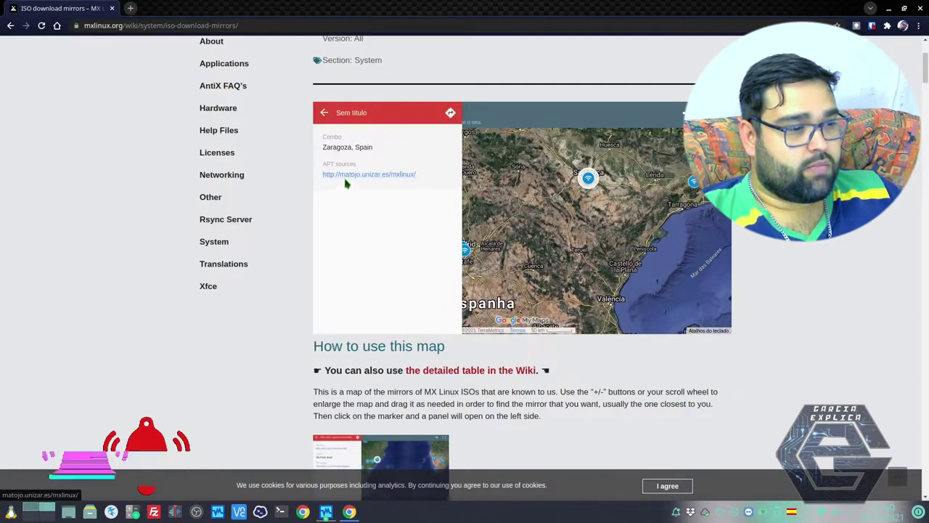
left_click_drag(500, 205, 529, 180)
left_click(495, 227)
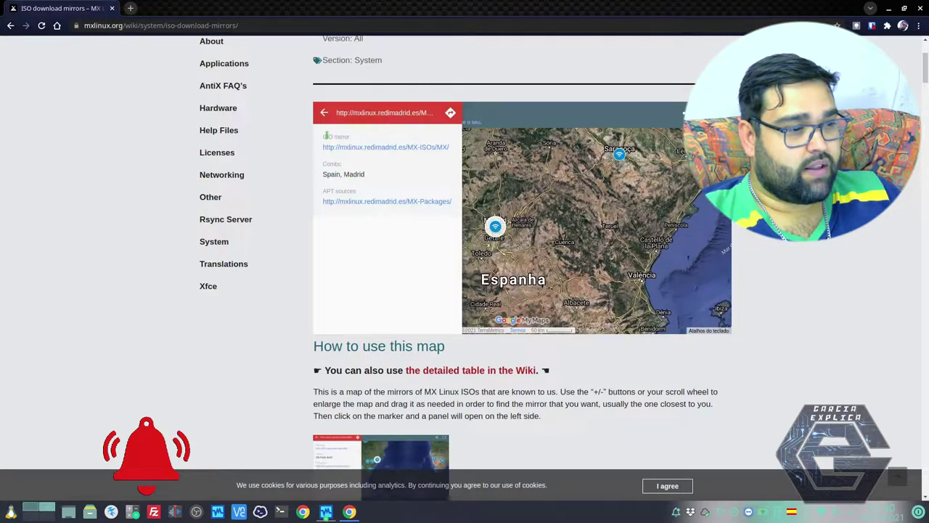
left_click(344, 178)
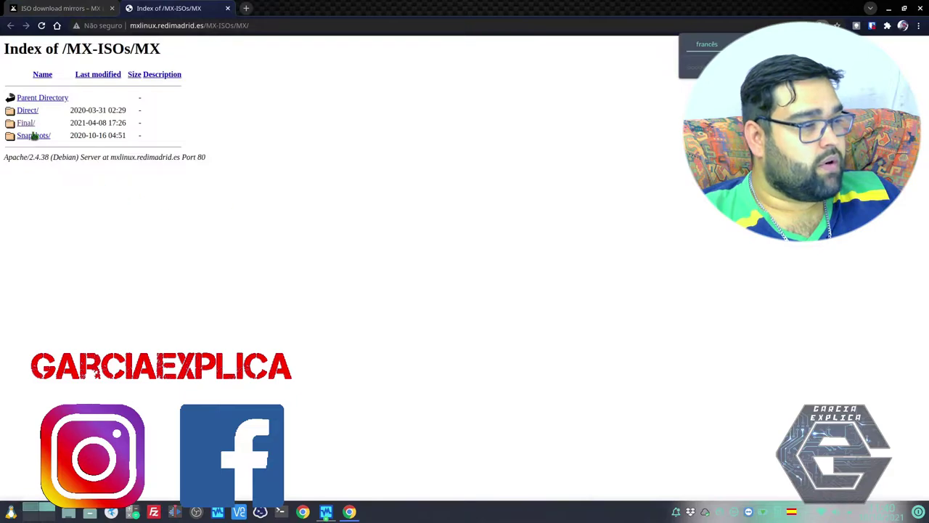
Step: Open the Final/ folder in the Madrid mirror's MX-ISOs/MX listing
left_click(25, 124)
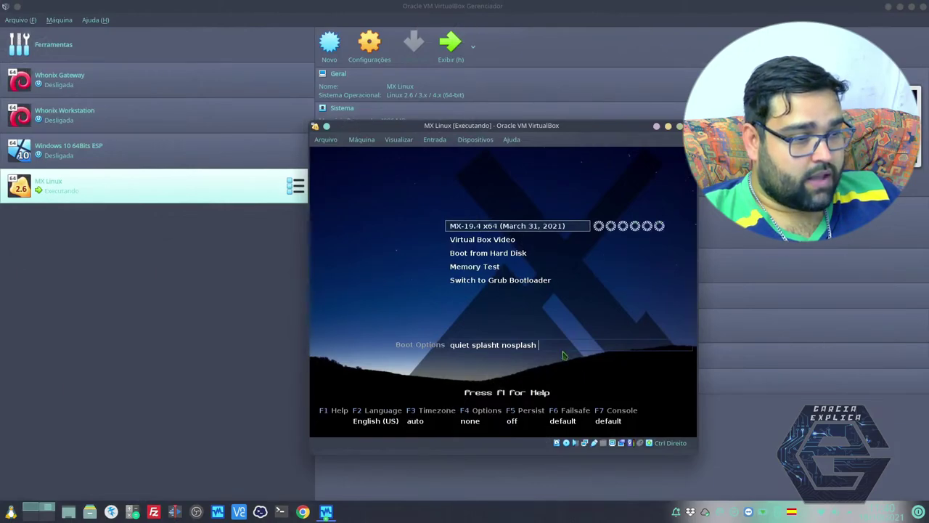
Step: Capture input in the VM, dismiss the mouse-capture notice, and maximize the machine window
left_click(561, 332)
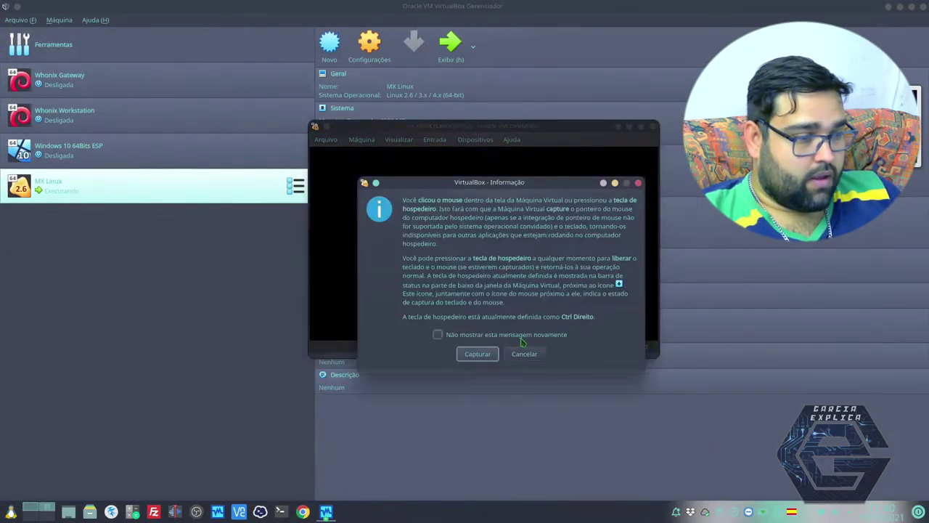
left_click(475, 353)
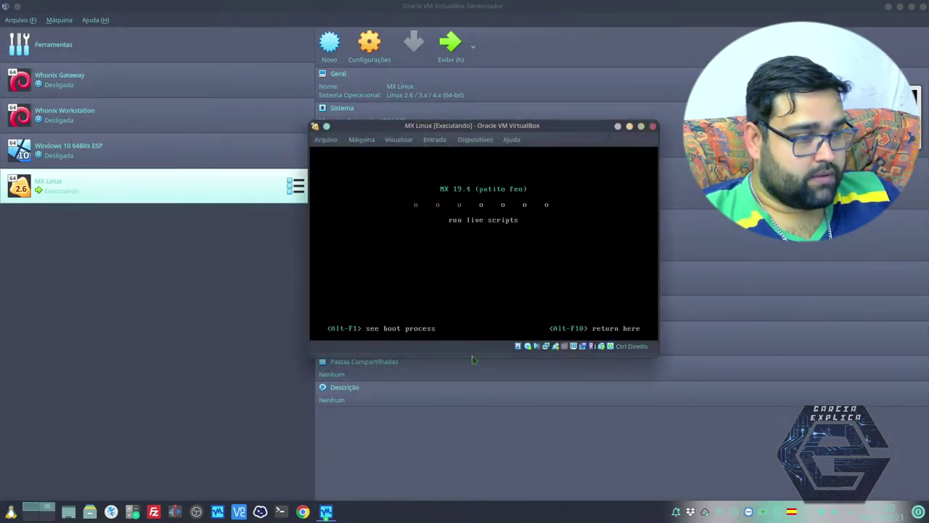
left_click(642, 127)
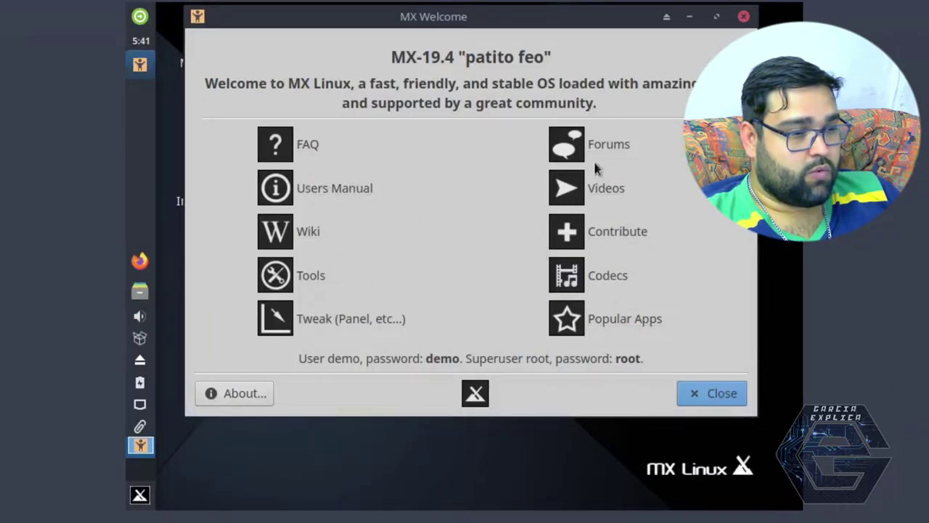
Step: Close the MX Welcome window and open the Whisker applications menu
left_click(697, 392)
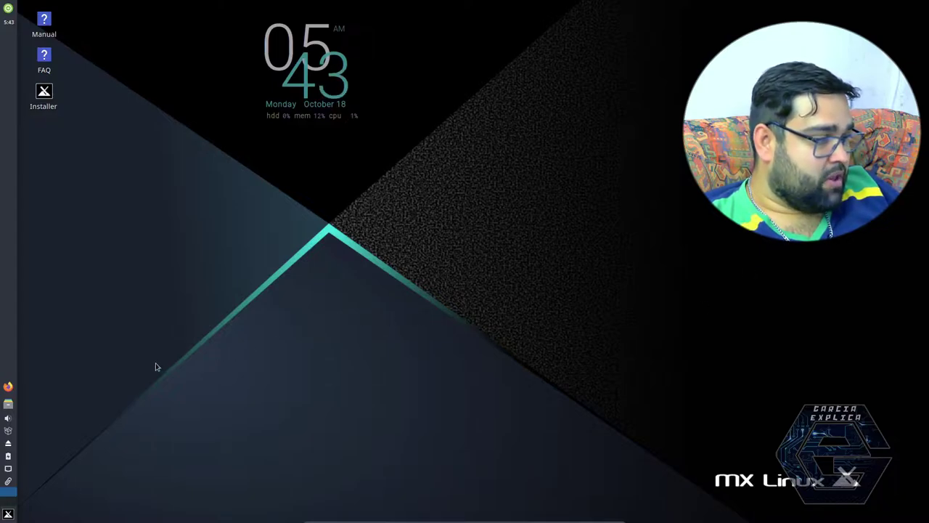
scroll(9, 418, "up", 1)
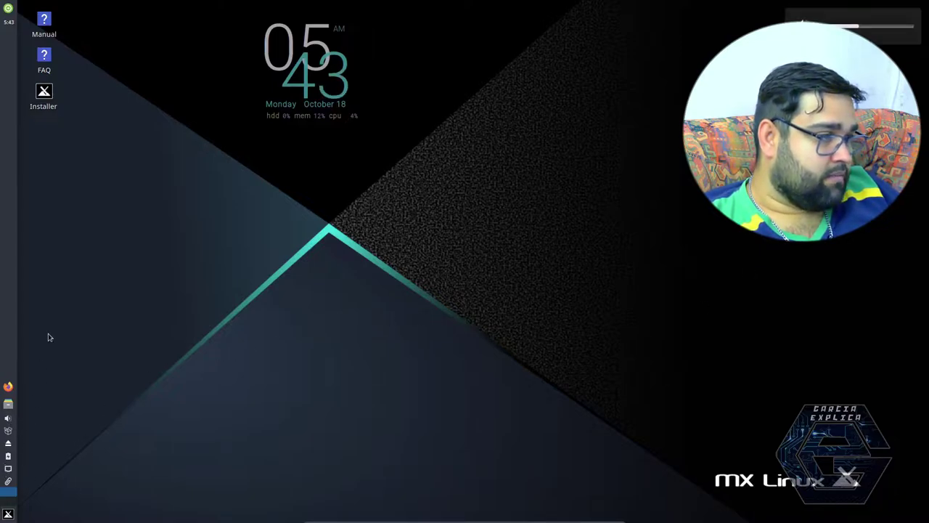
left_click(7, 514)
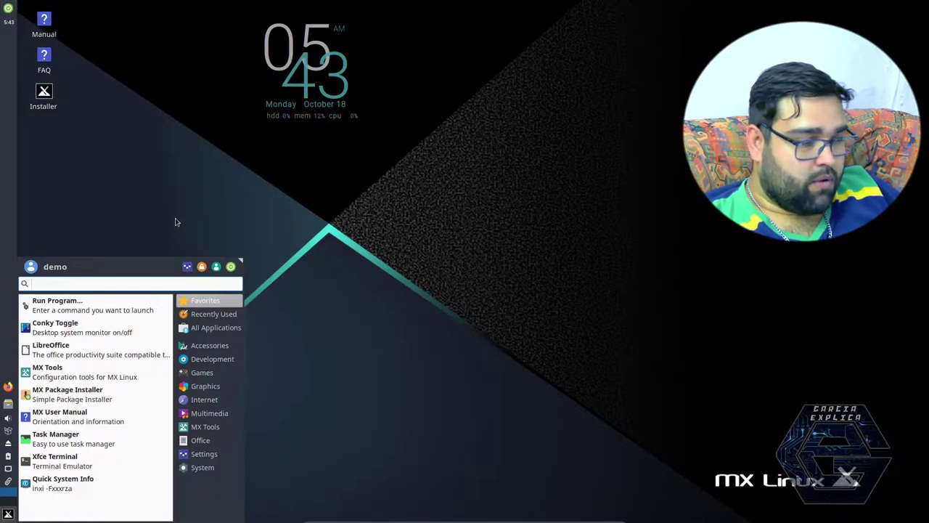
Step: Show All Applications, then preview the Office, Games, Accessories, Internet and System categories
left_click(186, 327)
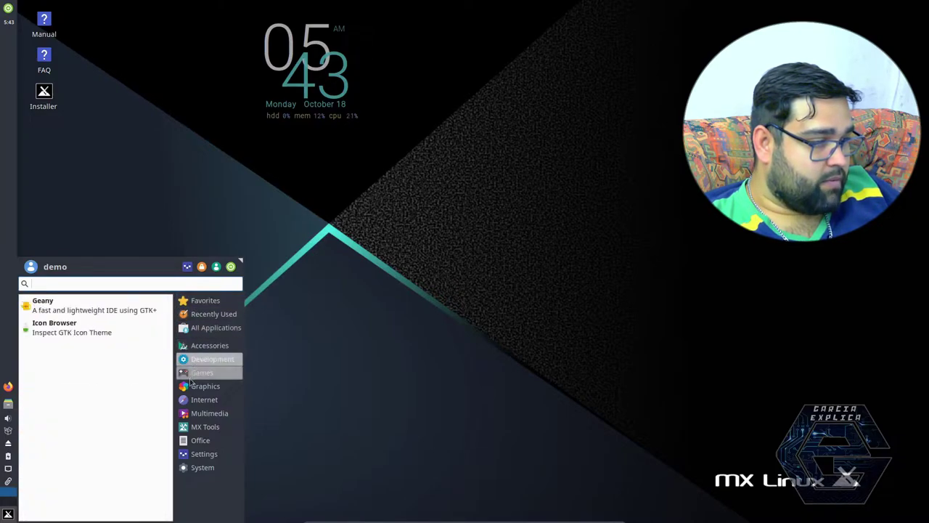
mouse_move(200, 440)
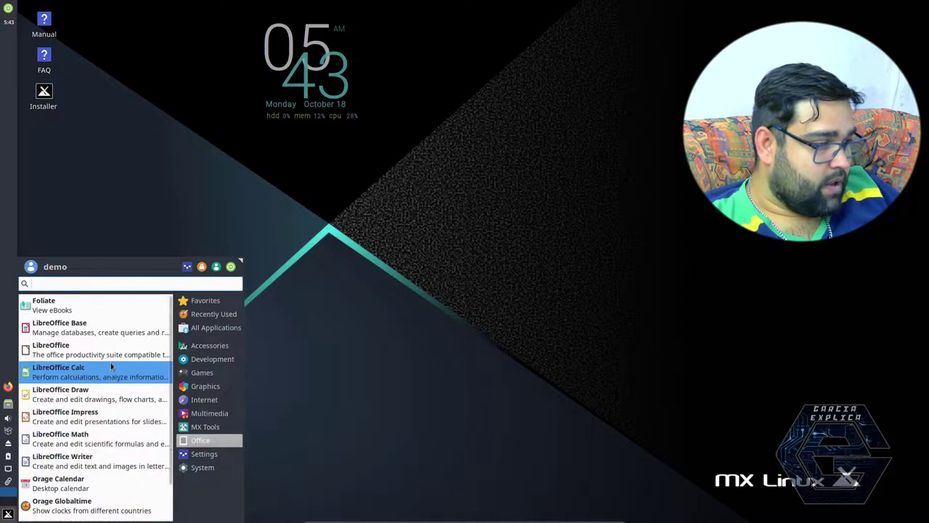
scroll(108, 362, "down", 1)
scroll(112, 360, "up", 1)
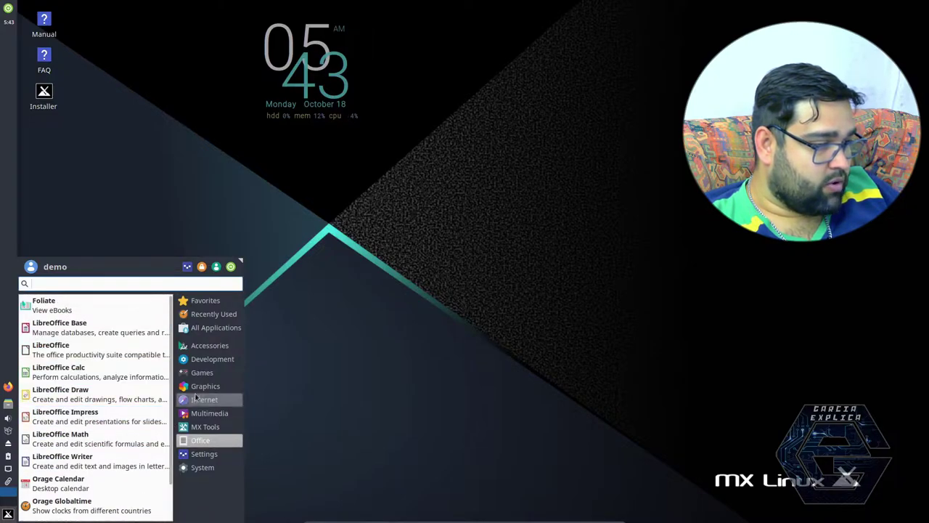
mouse_move(201, 376)
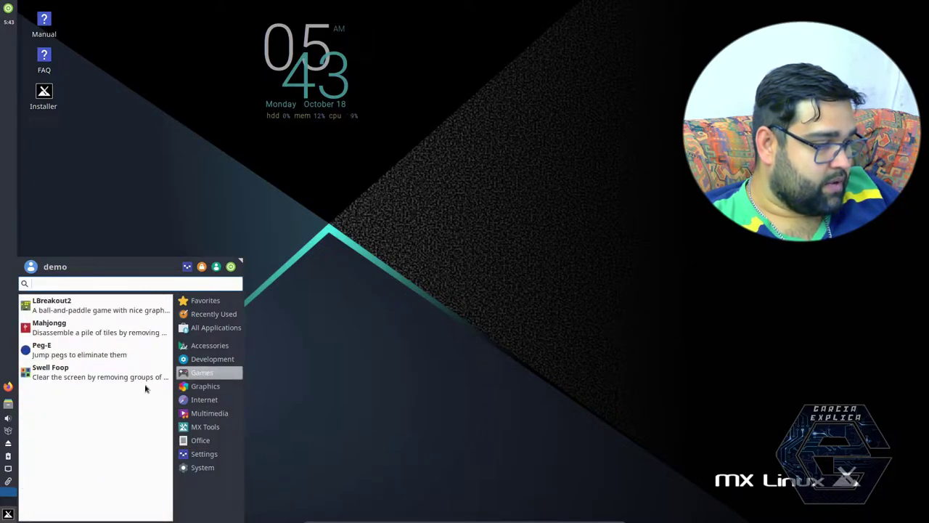
mouse_move(203, 348)
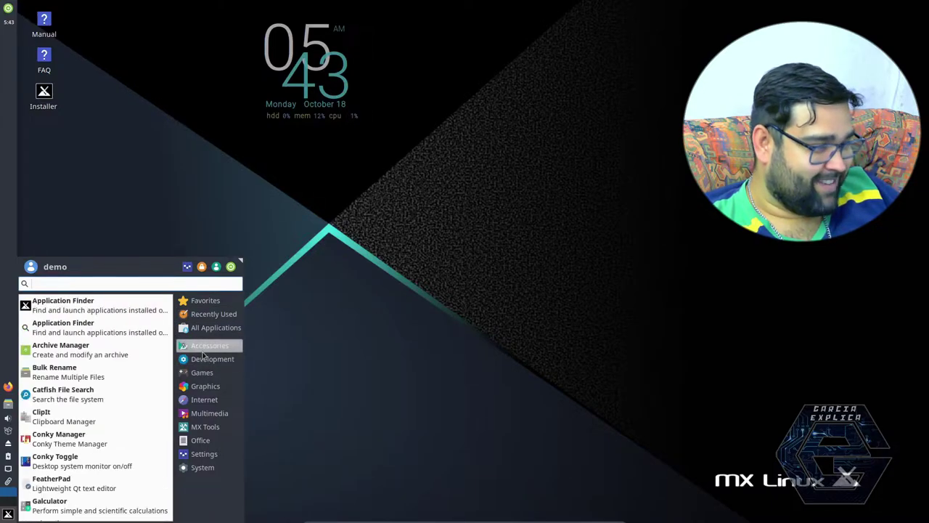
mouse_move(203, 349)
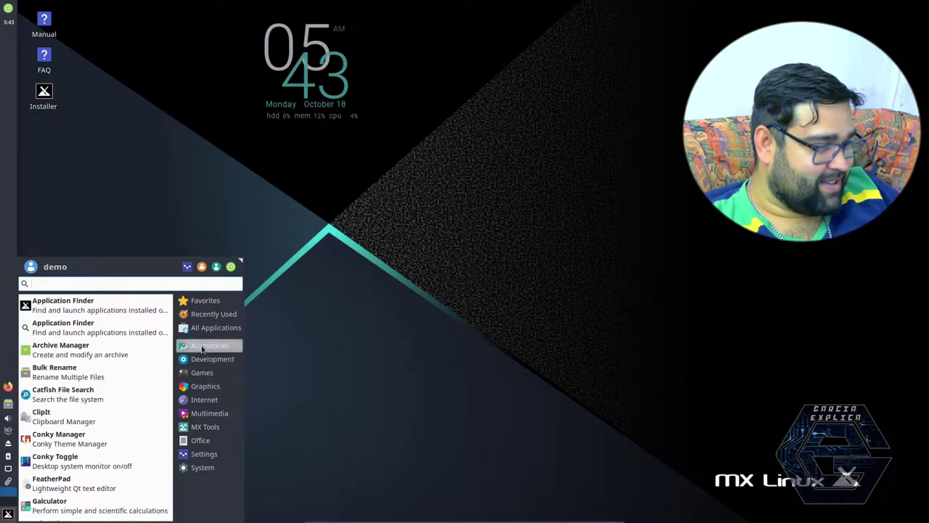
mouse_move(190, 372)
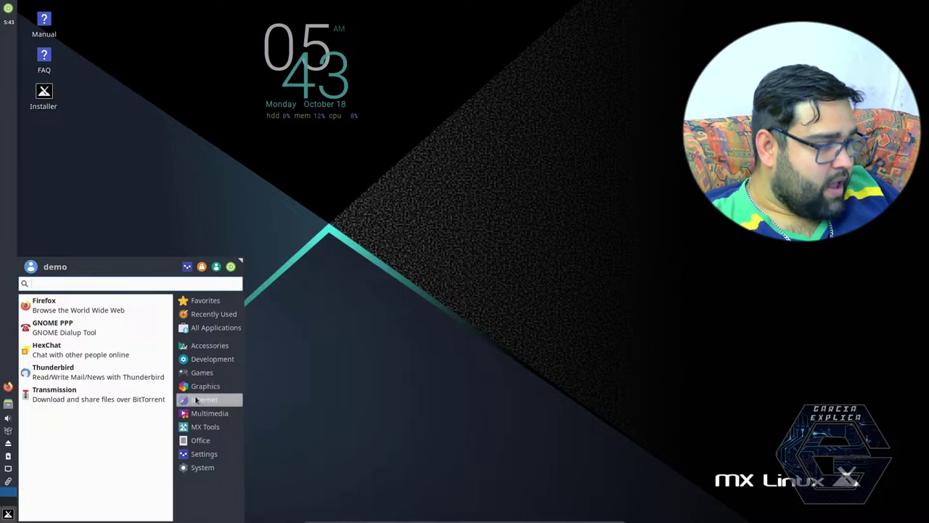
mouse_move(200, 441)
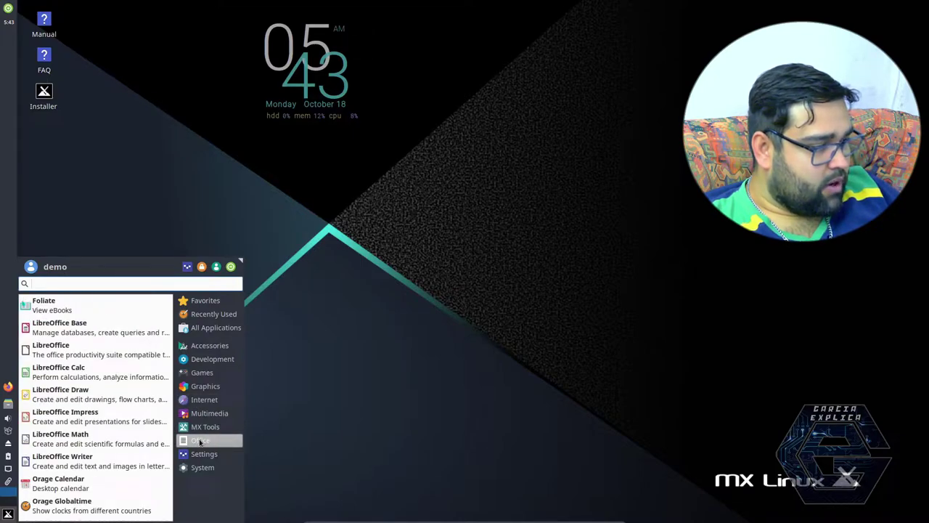
mouse_move(196, 467)
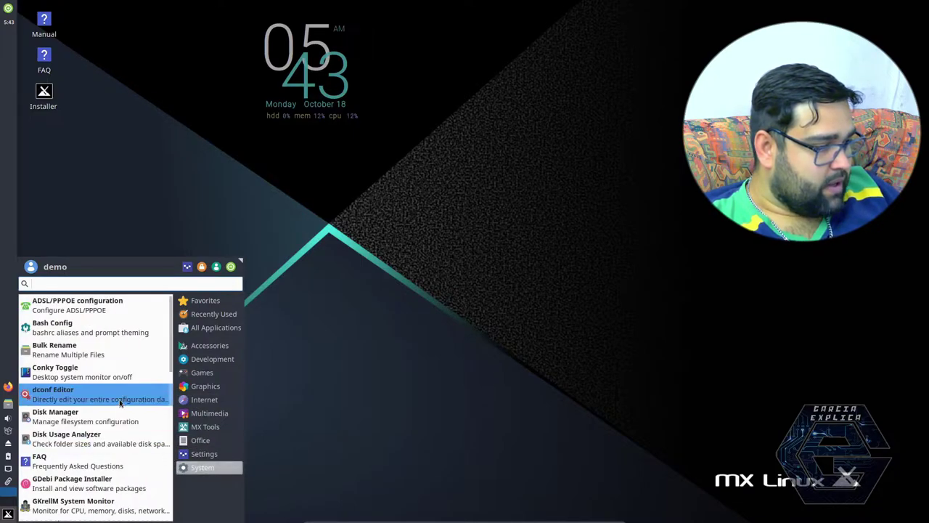
Step: Scroll through the System category list down to Thunar, Tint2 and Xfce Terminal
scroll(120, 404, "down", 4)
scroll(116, 401, "up", 2)
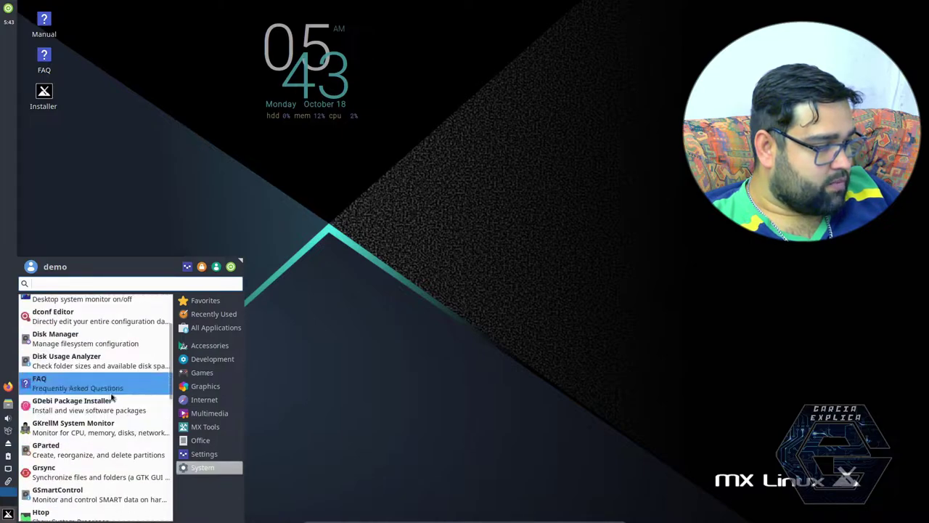
scroll(112, 398, "down", 2)
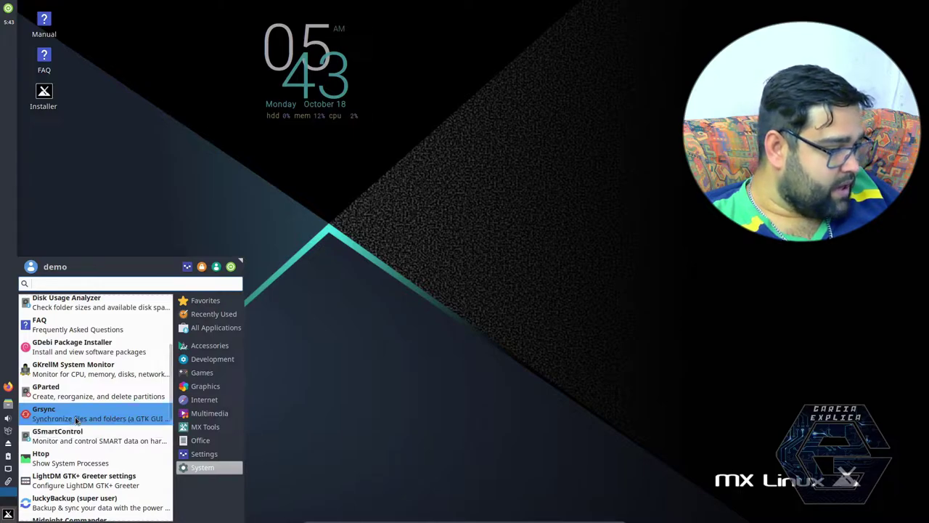
scroll(76, 421, "down", 1)
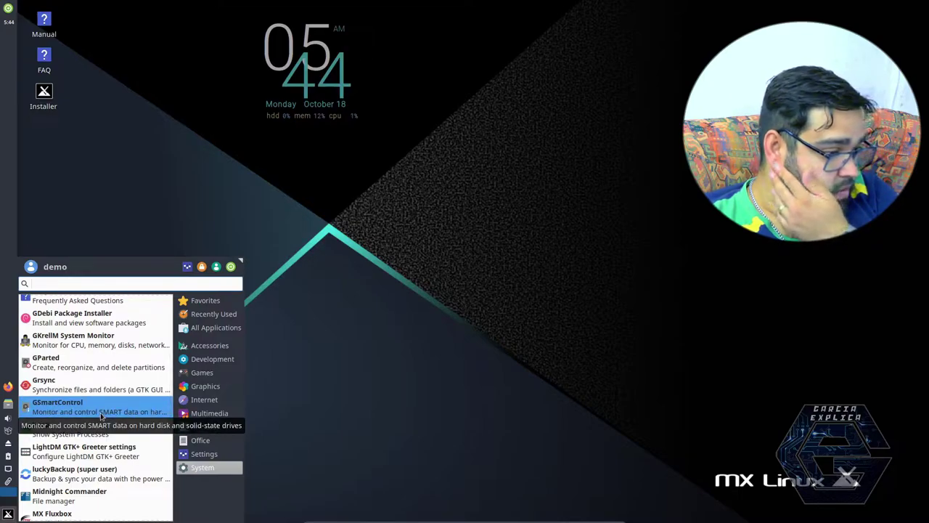
scroll(100, 466, "down", 1)
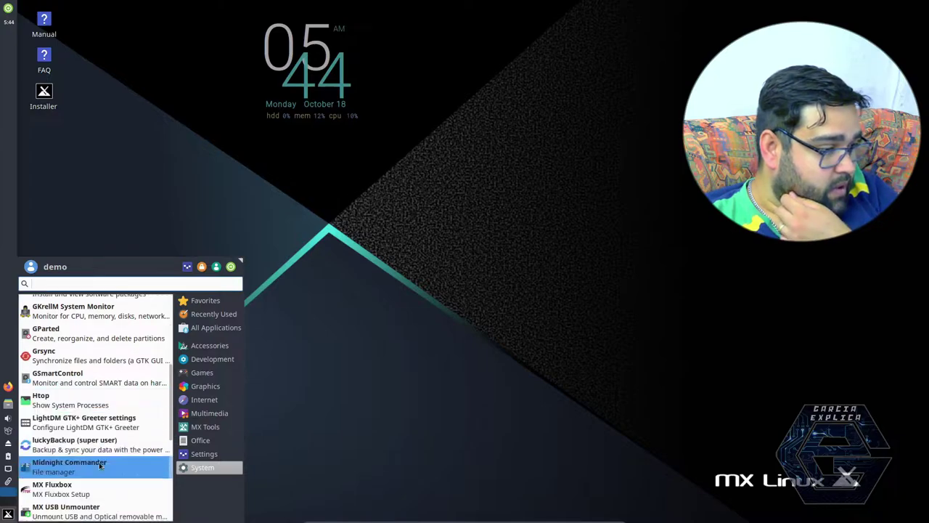
scroll(100, 466, "down", 3)
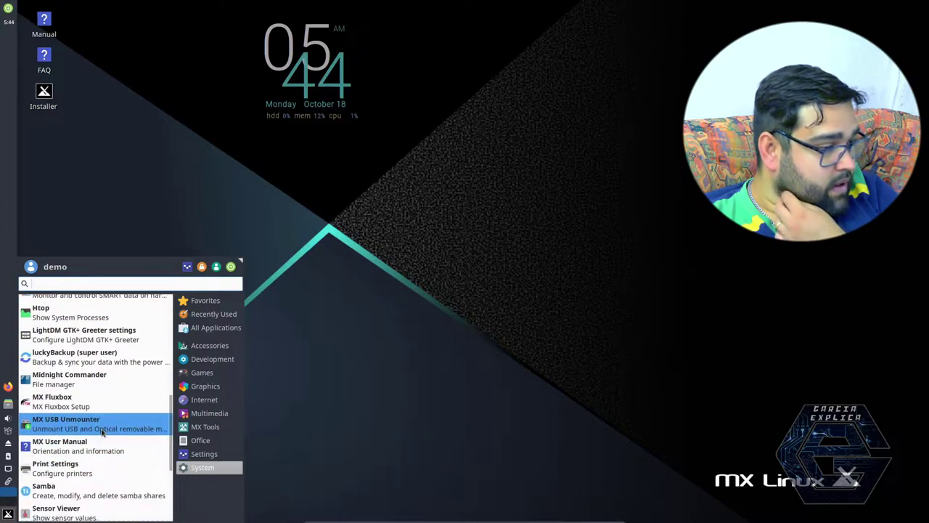
scroll(105, 432, "down", 1)
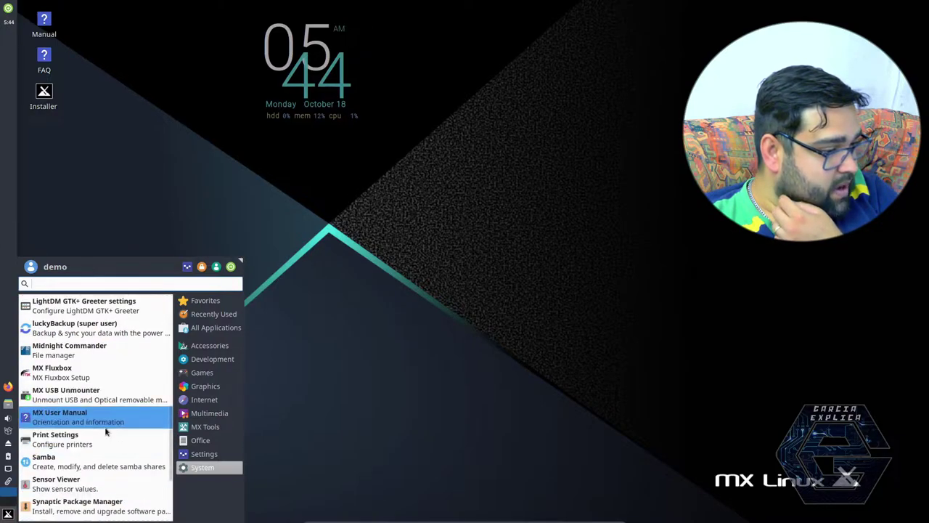
scroll(118, 434, "down", 4)
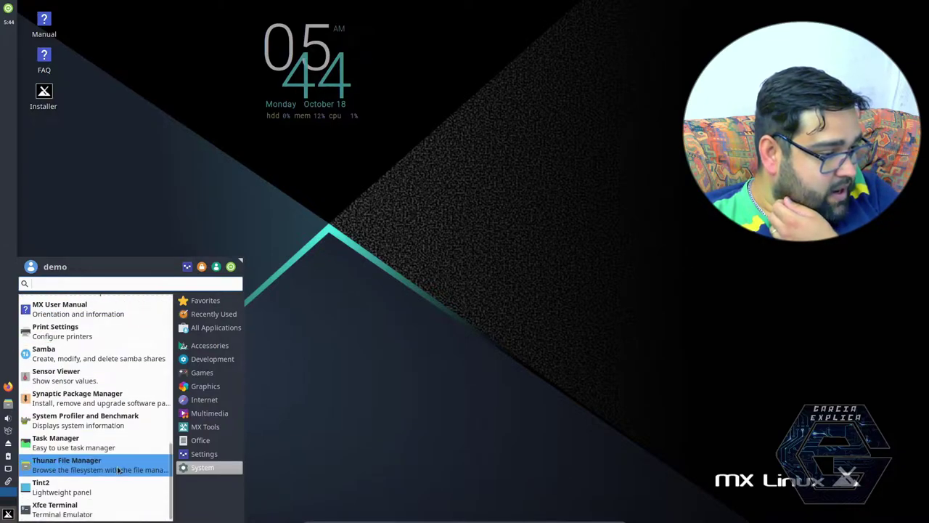
Step: Launch Thunar File Manager on the home folder, then close it
left_click(112, 468)
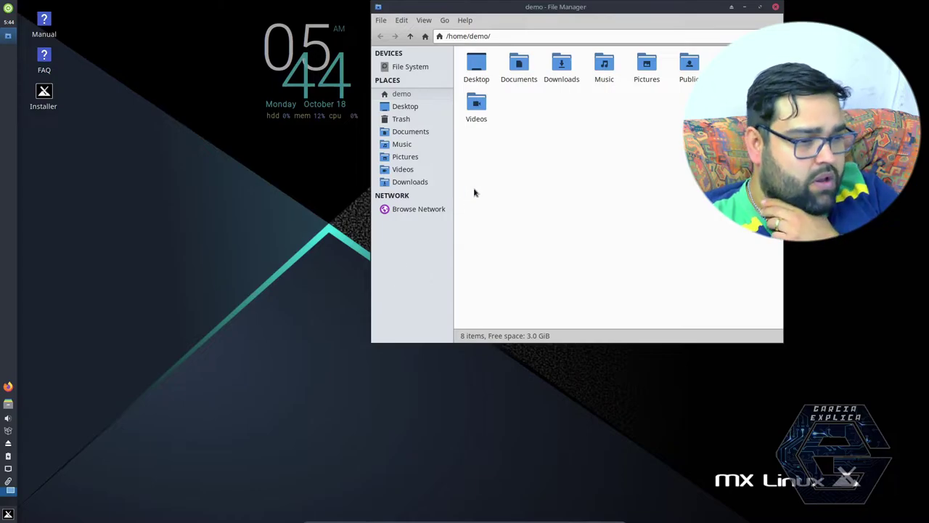
left_click(775, 7)
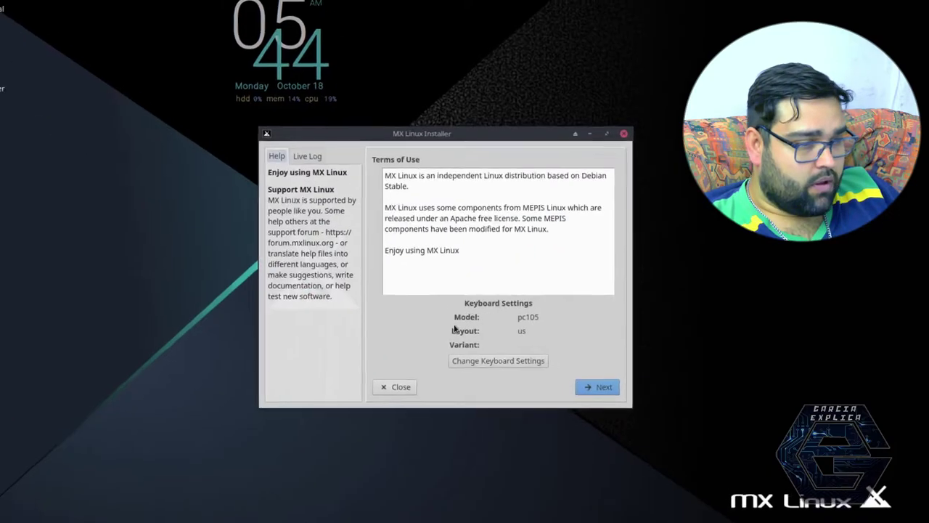
Step: Accept the terms and keep auto-install on the entire sda disk with encryption left off
left_click(587, 387)
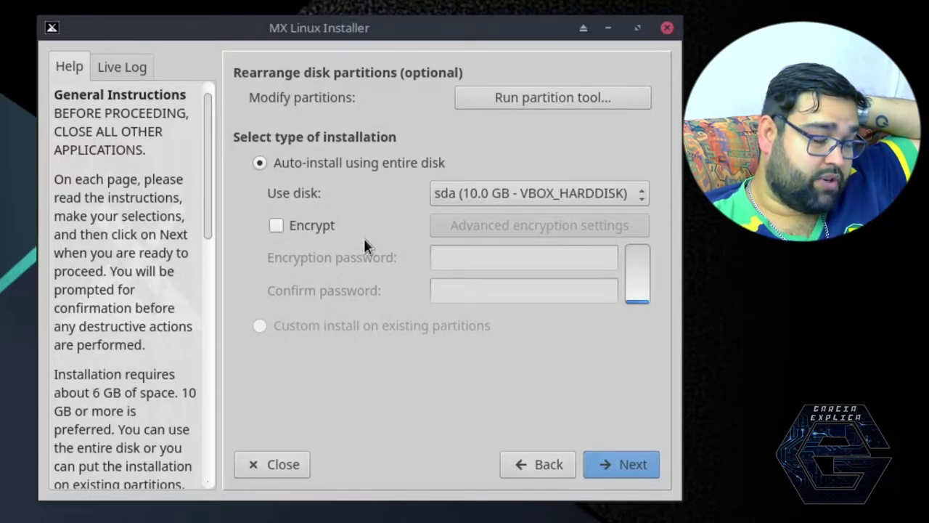
left_click(518, 98)
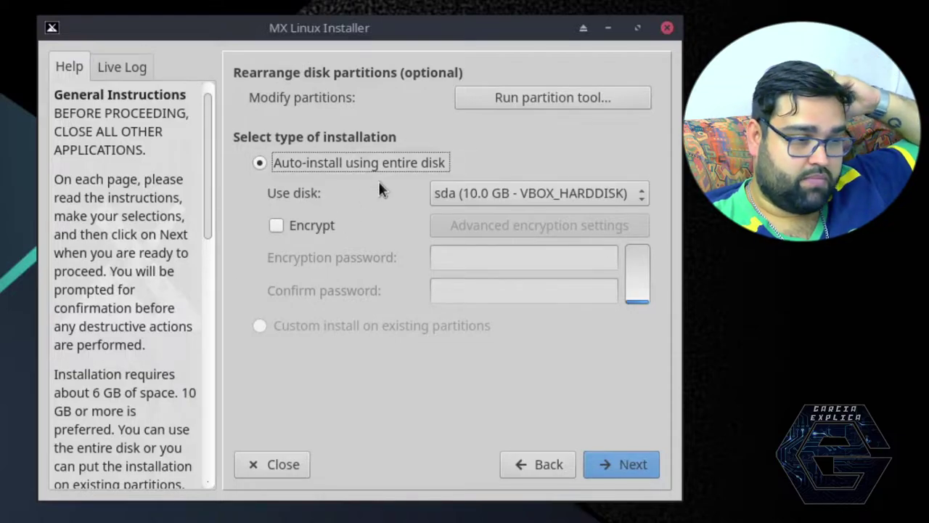
left_click(306, 223)
left_click(311, 226)
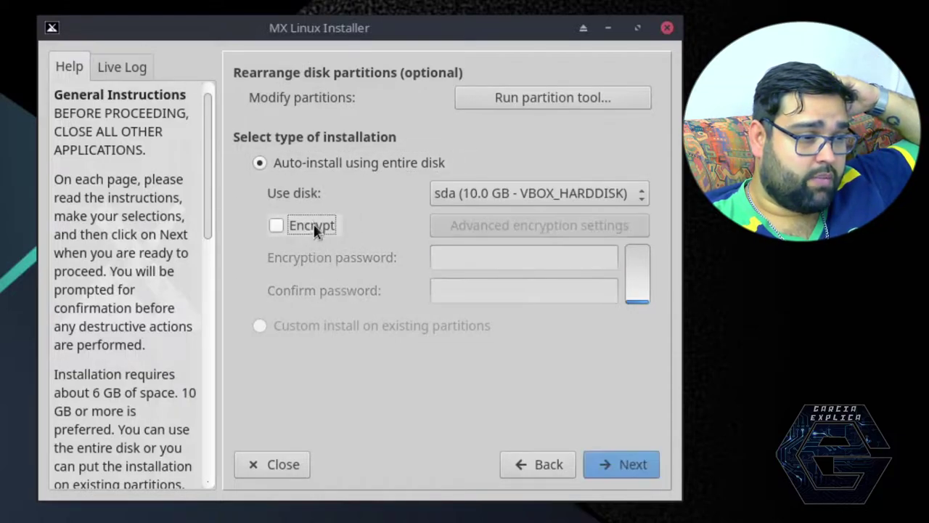
Step: Proceed and confirm formatting the entire sda disk to begin installing
left_click(610, 464)
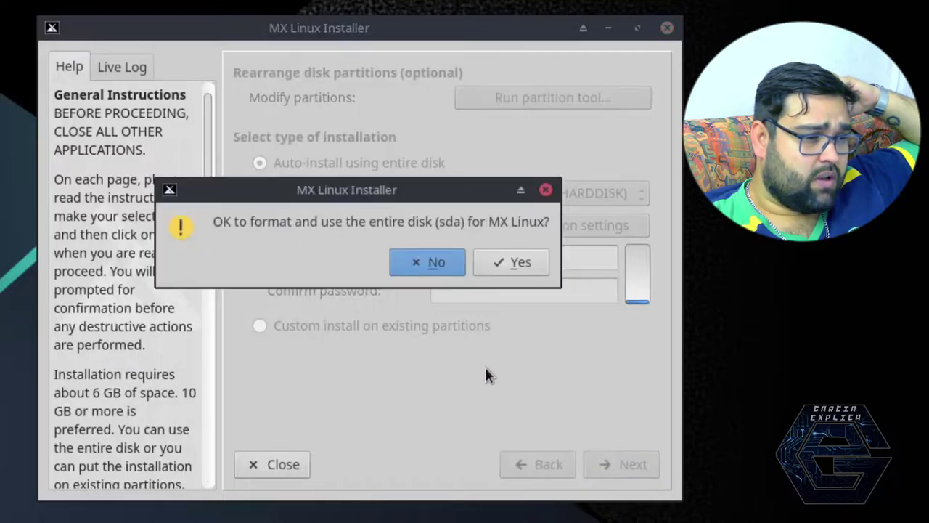
left_click(503, 266)
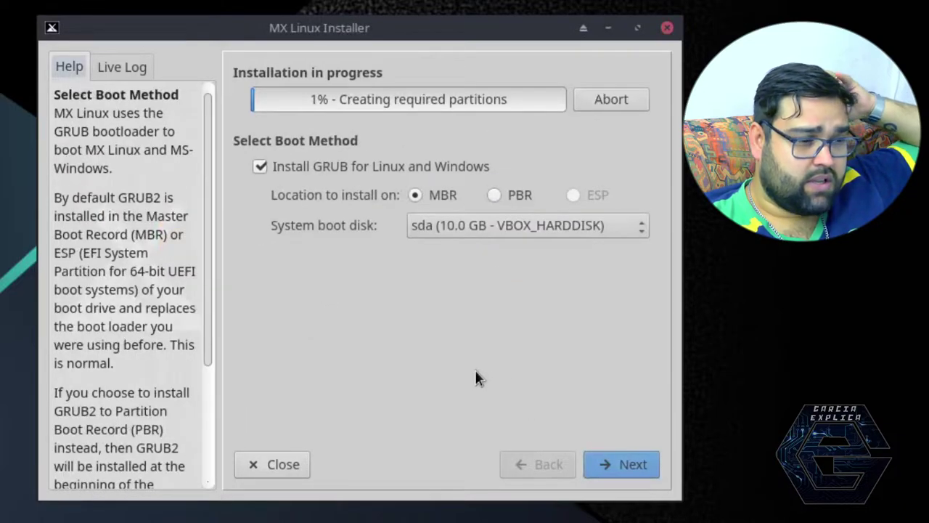
scroll(155, 271, "down", 3)
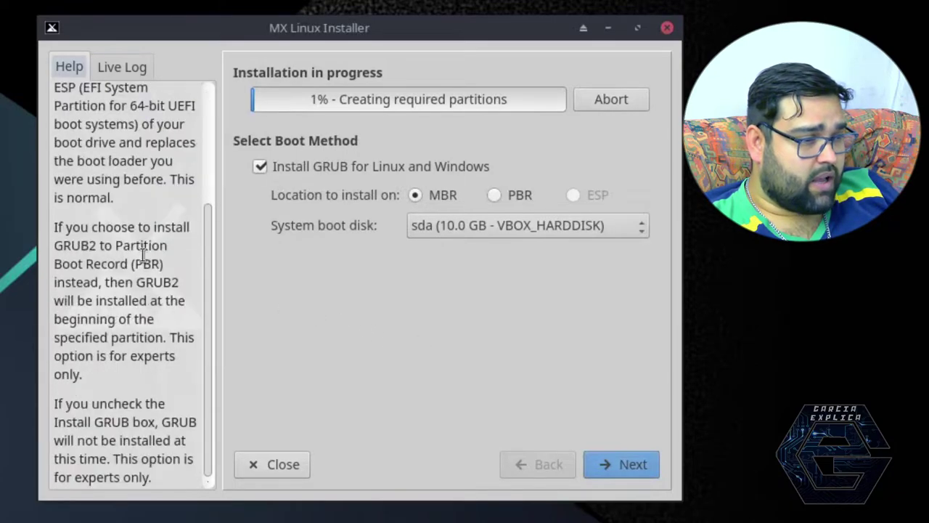
scroll(155, 271, "up", 2)
Step: Check the Live Log tab, then return to the installer's help text
left_click(116, 67)
left_click(80, 69)
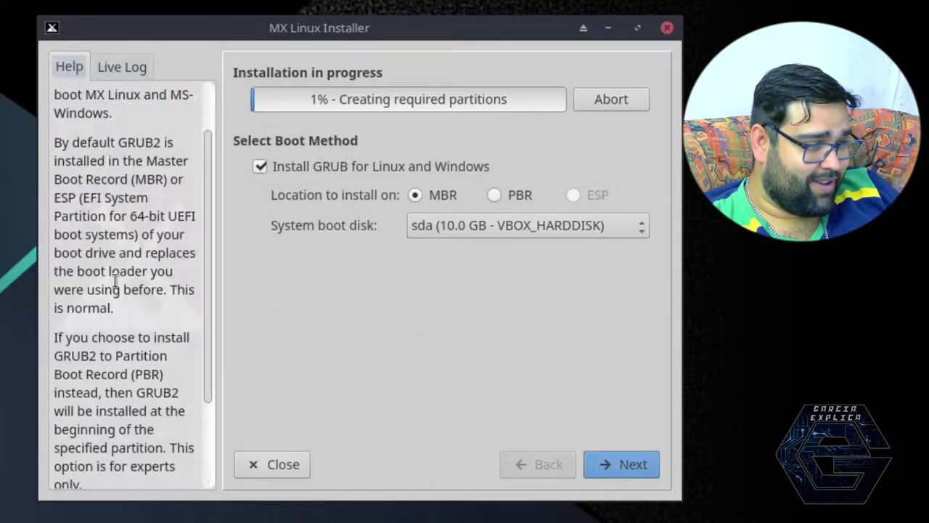
scroll(114, 279, "down", 1)
scroll(114, 280, "up", 2)
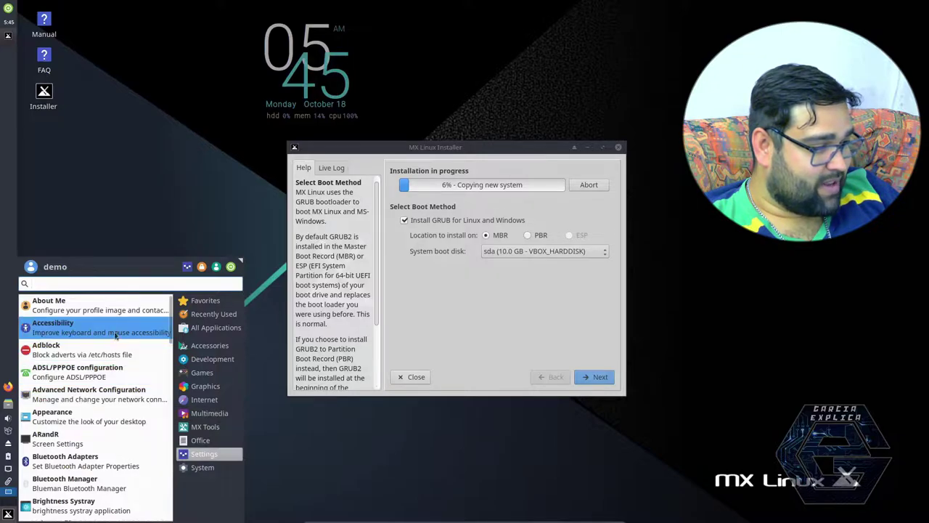
Step: In Keyboard settings' Layout tab, turn off Use system defaults
scroll(115, 412, "down", 2)
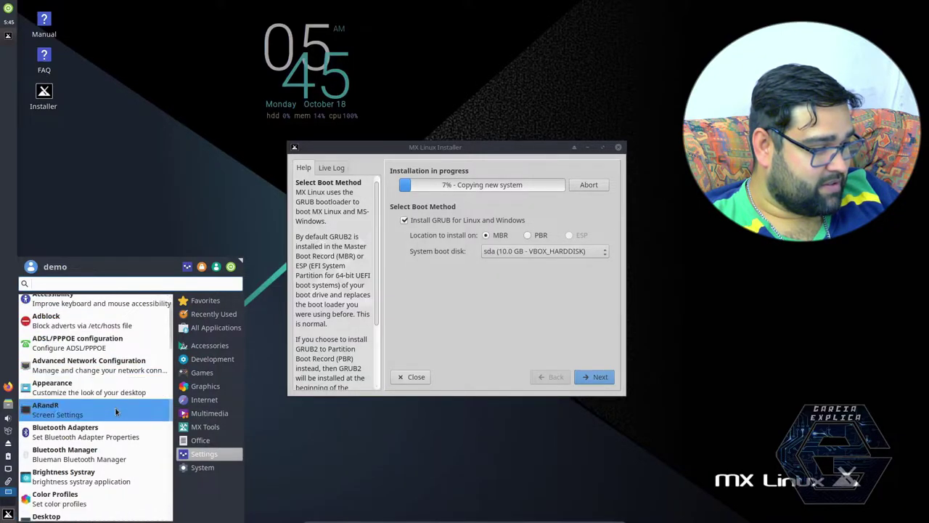
scroll(114, 412, "down", 3)
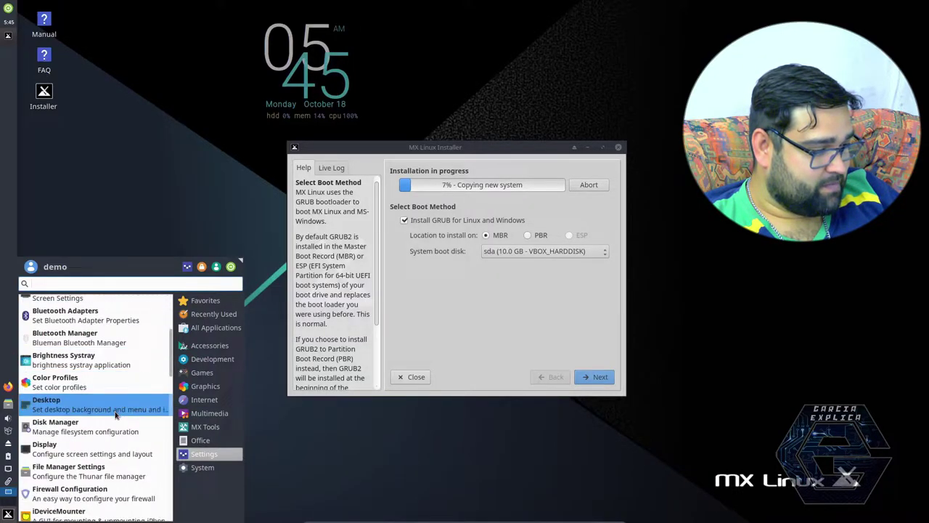
scroll(115, 414, "down", 2)
scroll(114, 412, "down", 3)
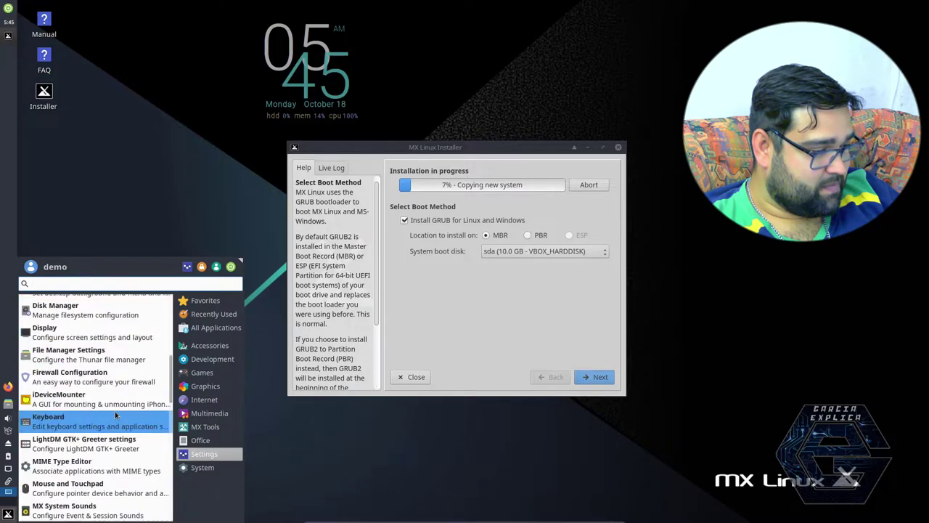
left_click(89, 429)
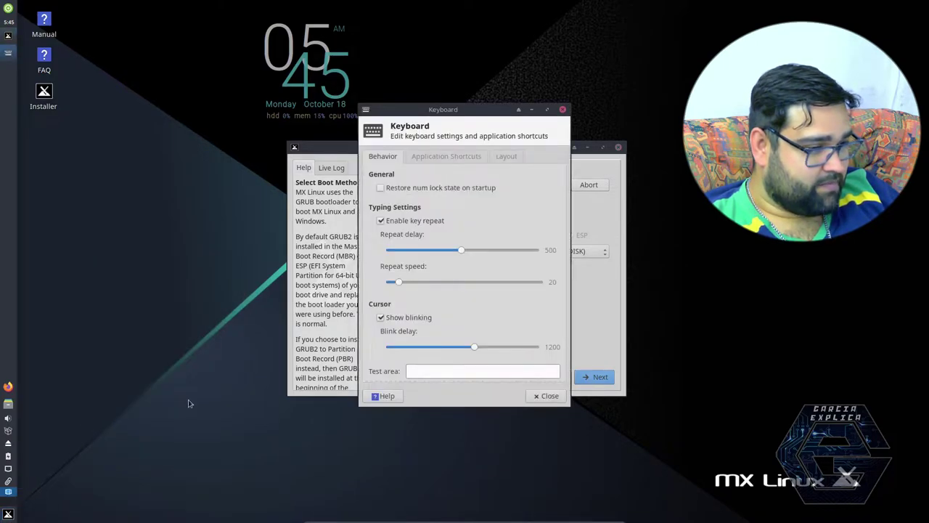
left_click(502, 160)
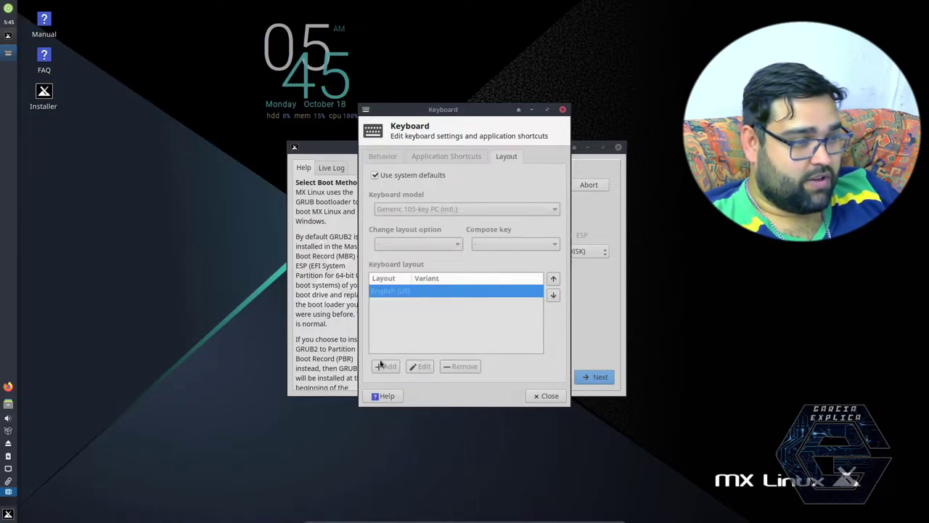
left_click(374, 175)
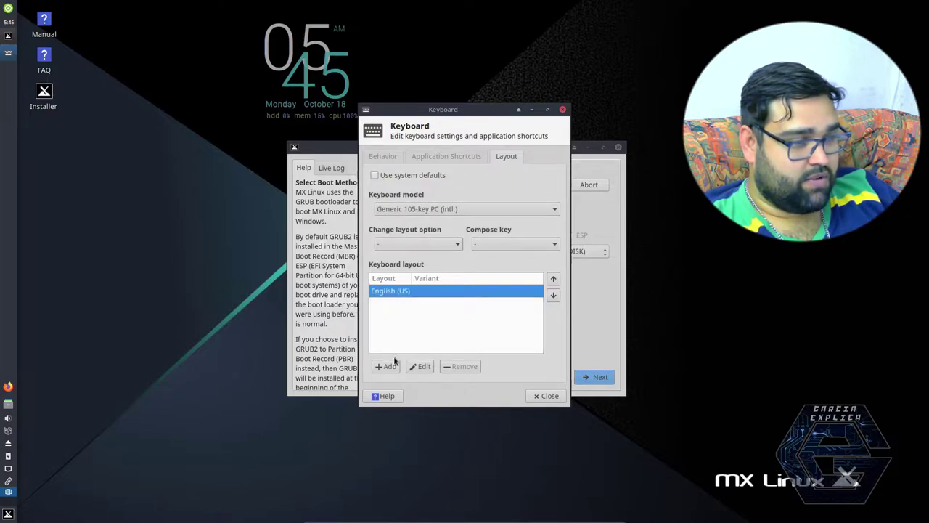
Step: Add the Spanish (dead tilde) keyboard layout
left_click(385, 366)
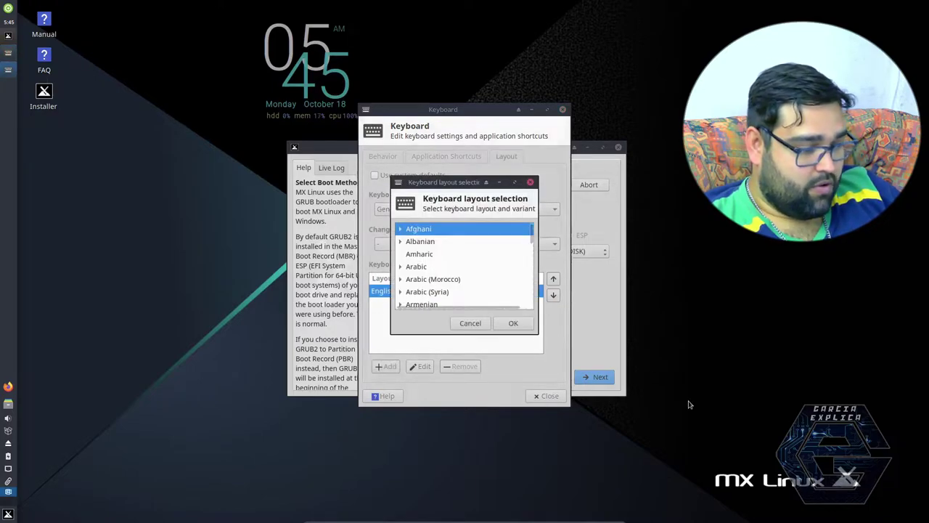
type("spa")
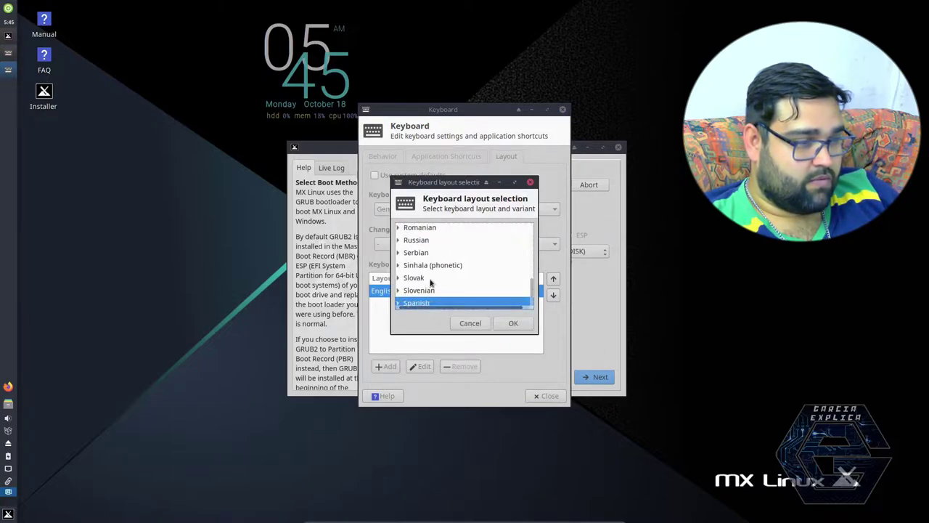
scroll(529, 291, "down", 1)
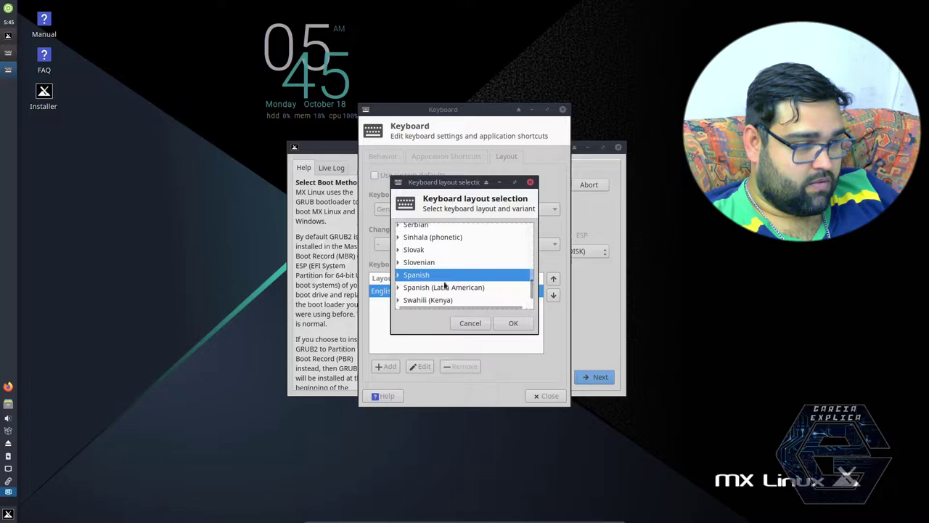
left_click(397, 275)
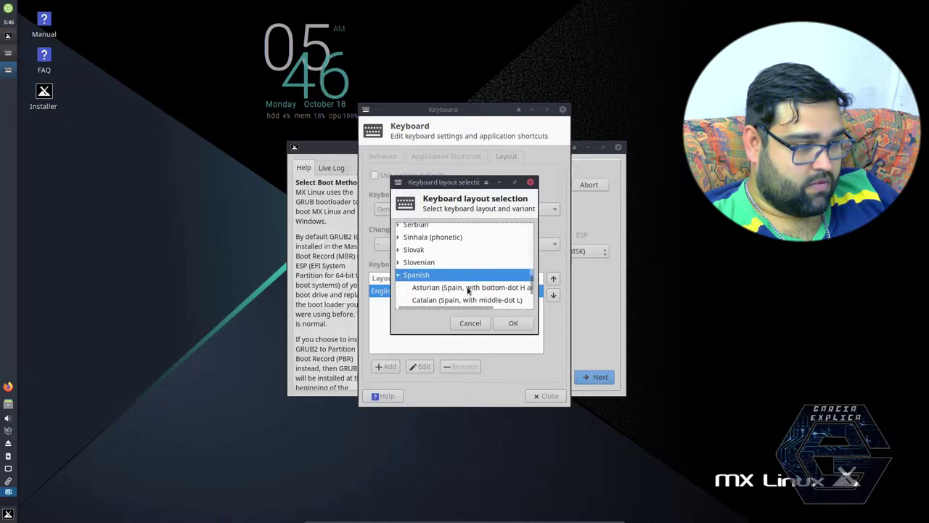
scroll(468, 283, "down", 1)
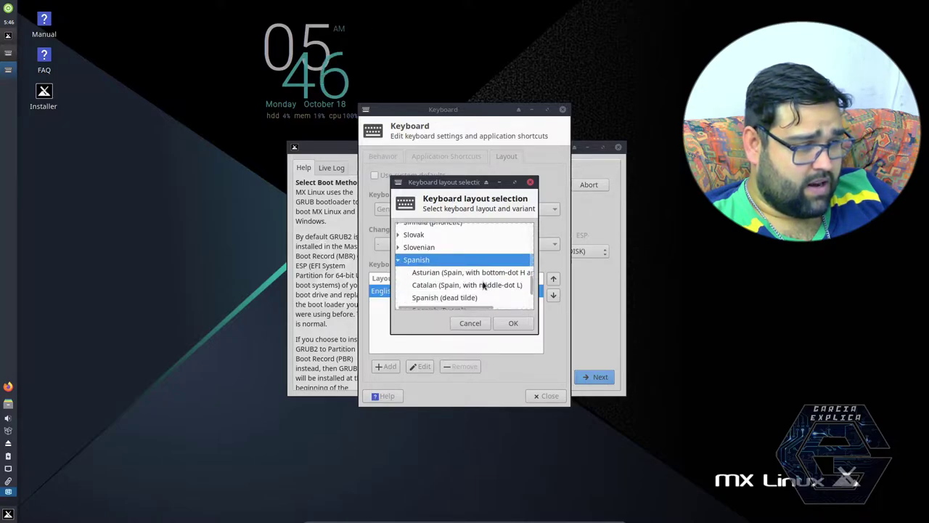
scroll(482, 287, "down", 1)
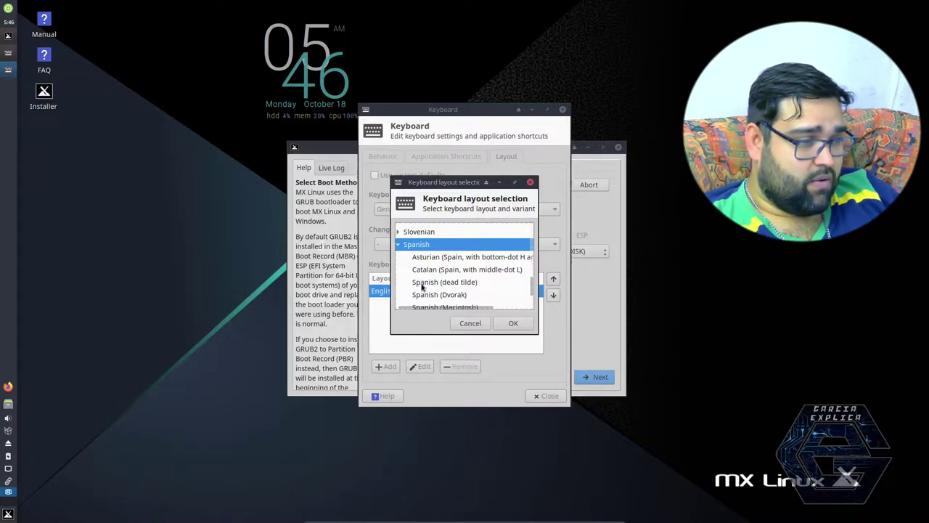
left_click(424, 283)
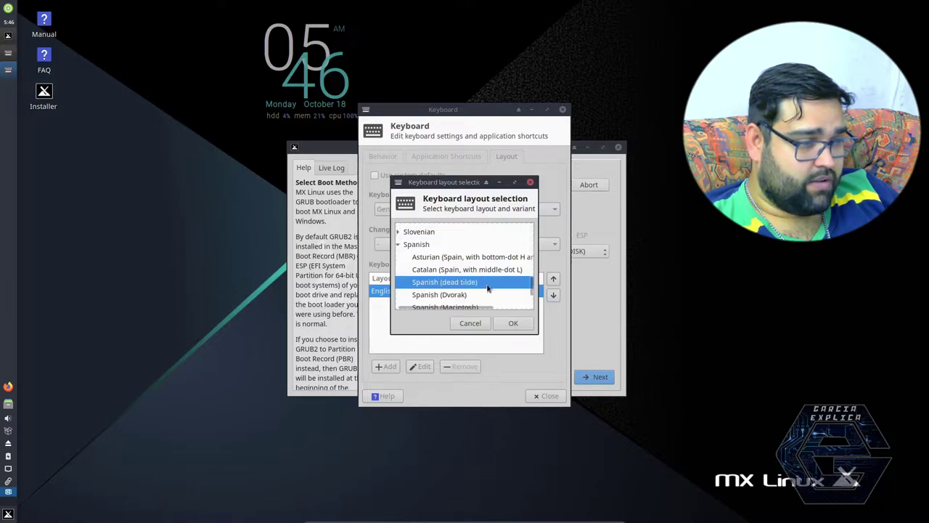
scroll(534, 292, "down", 3)
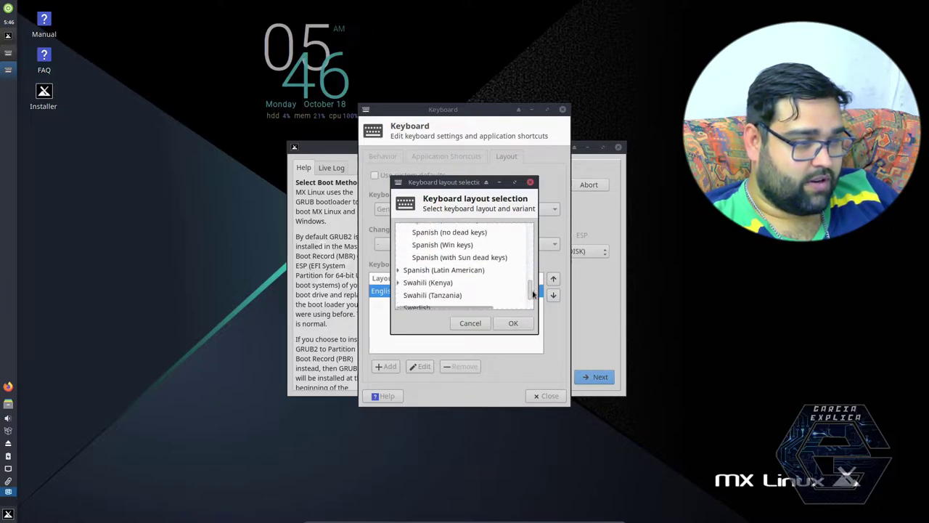
scroll(533, 292, "up", 2)
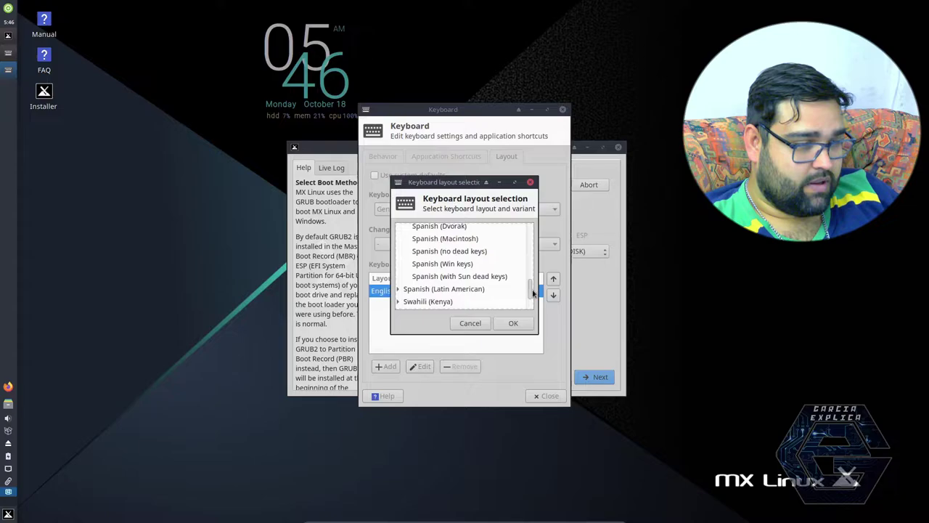
scroll(533, 292, "up", 1)
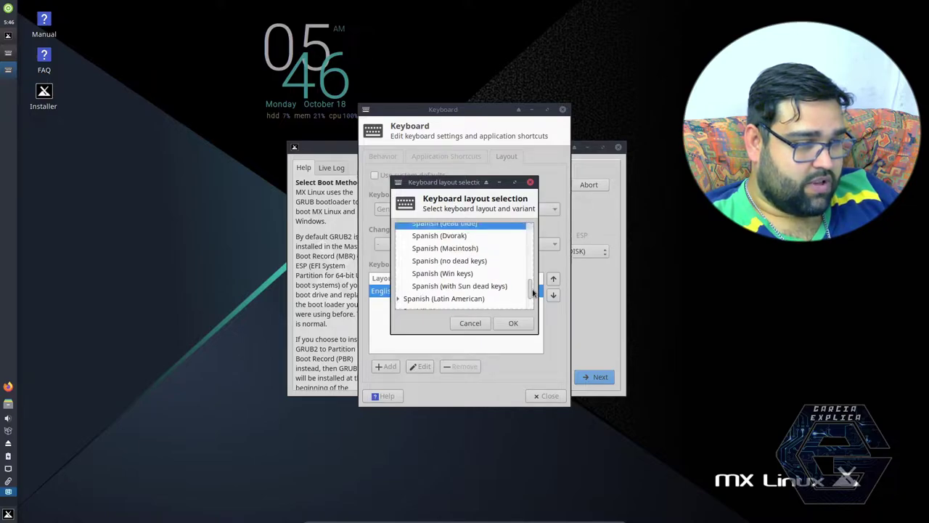
scroll(534, 291, "up", 1)
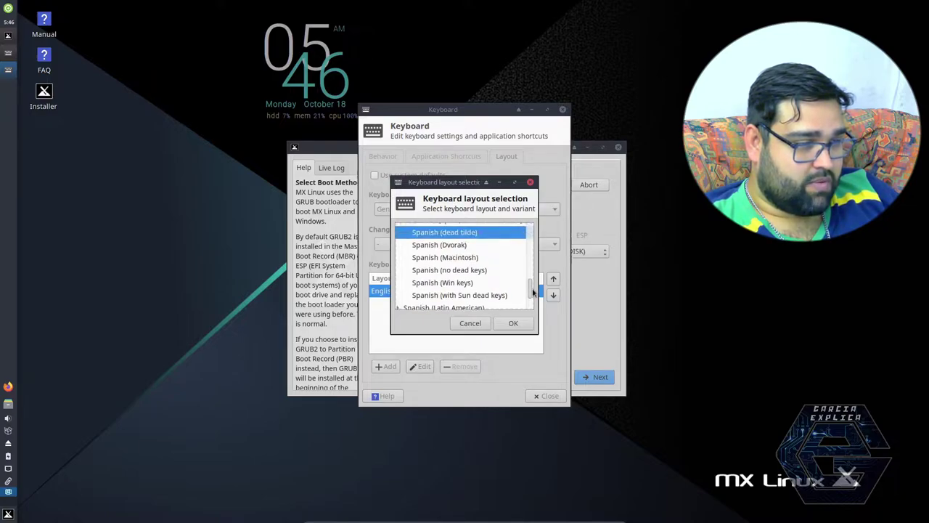
left_click(503, 326)
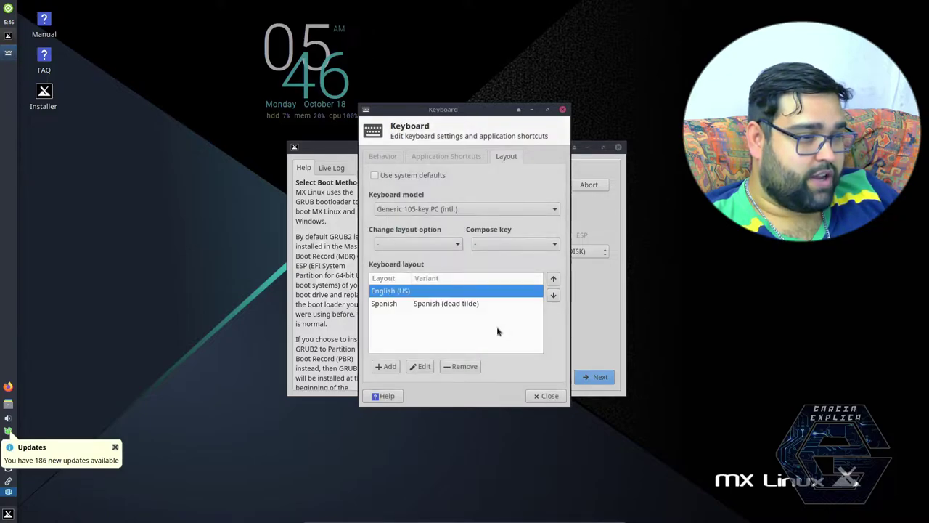
Step: Remove the English (US) layout and close the keyboard settings
left_click(395, 309)
left_click(404, 291)
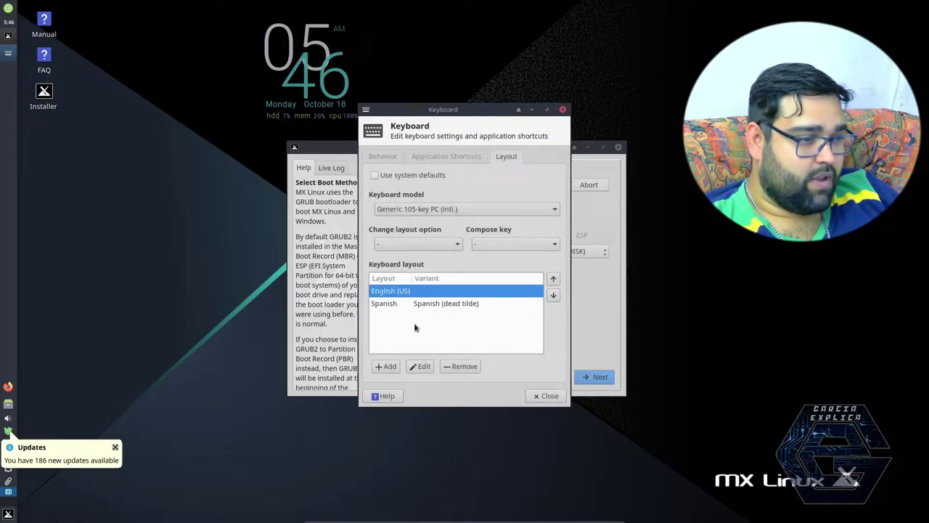
left_click(445, 366)
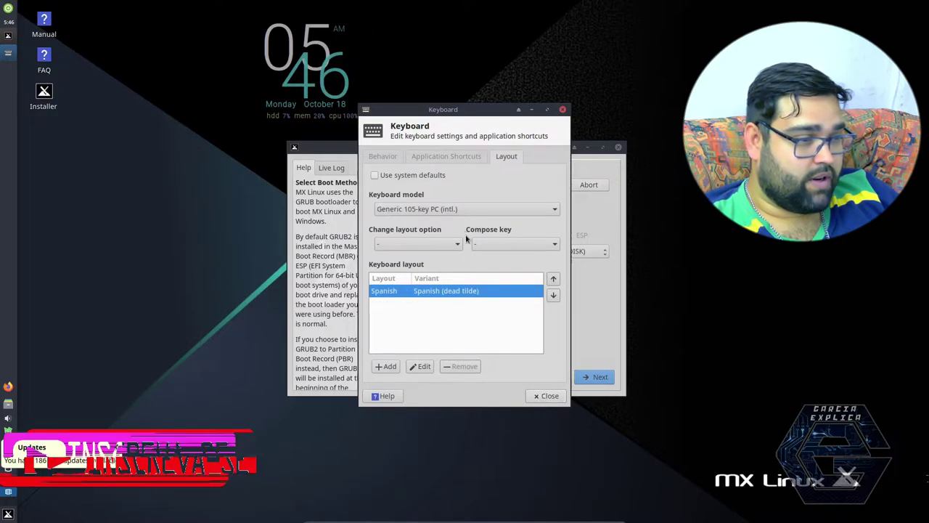
left_click(437, 157)
left_click(388, 157)
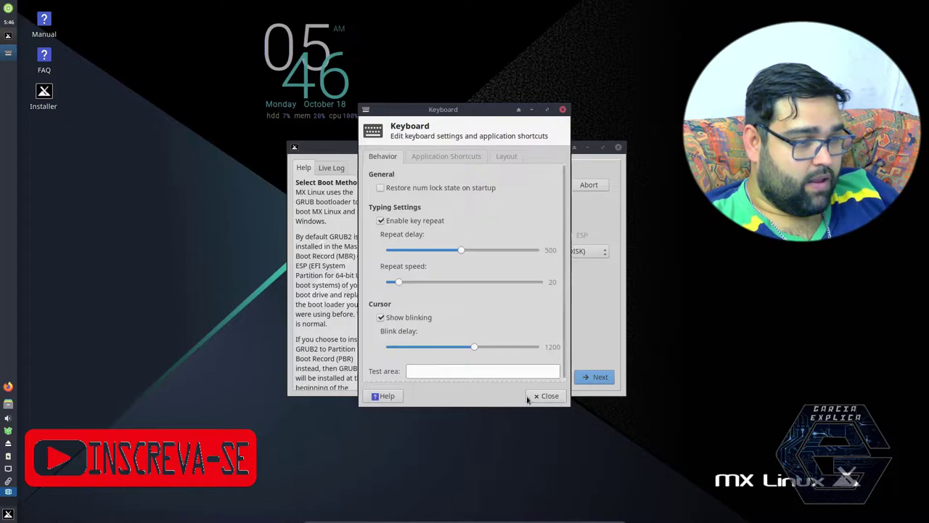
left_click(541, 396)
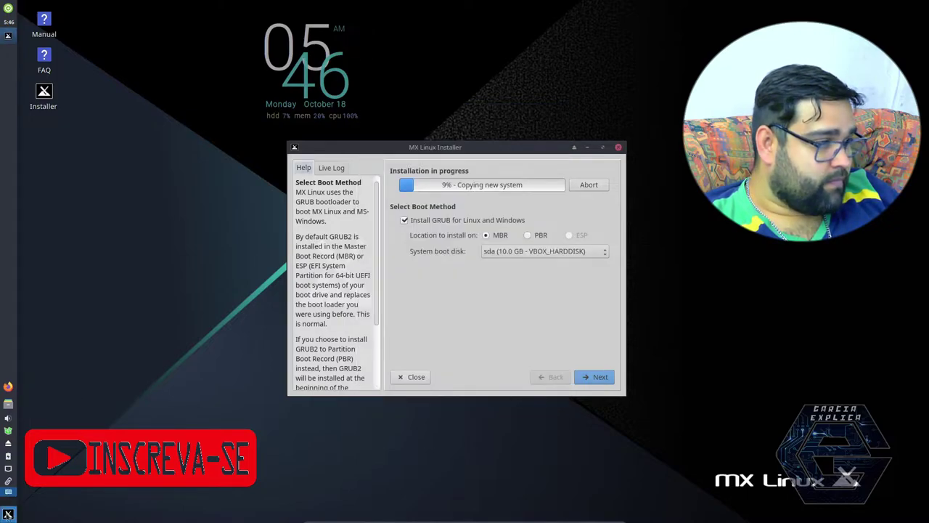
Step: Open a terminal in the guest, list the home folder with ls, then close it
left_click(8, 513)
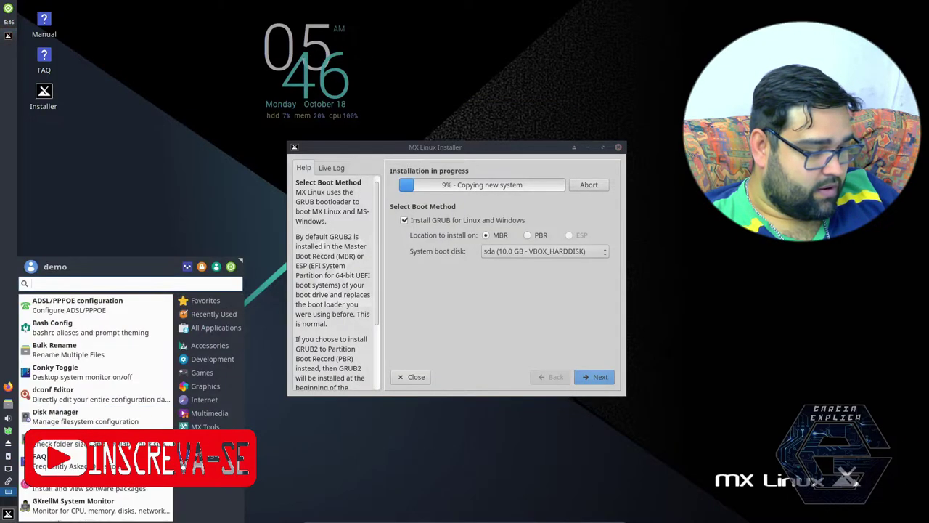
key("ctrl+alt+t")
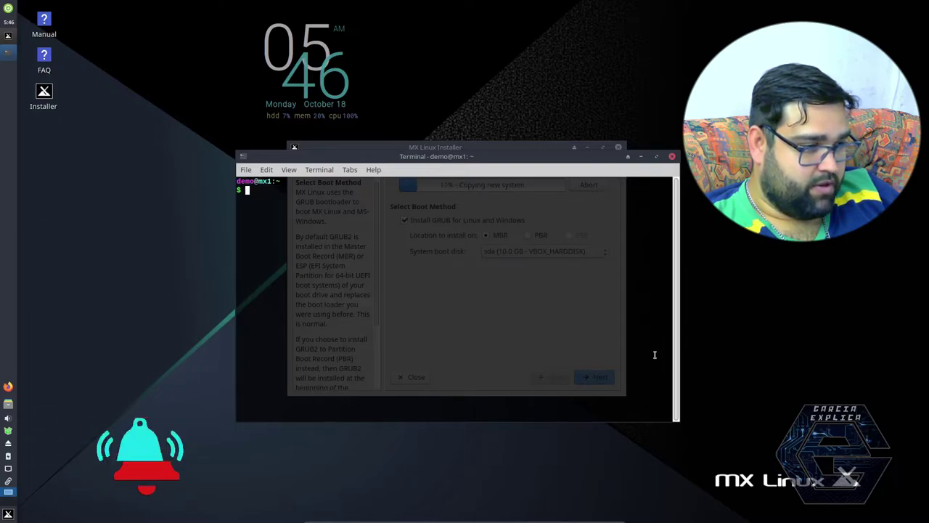
type("ls")
key("Return")
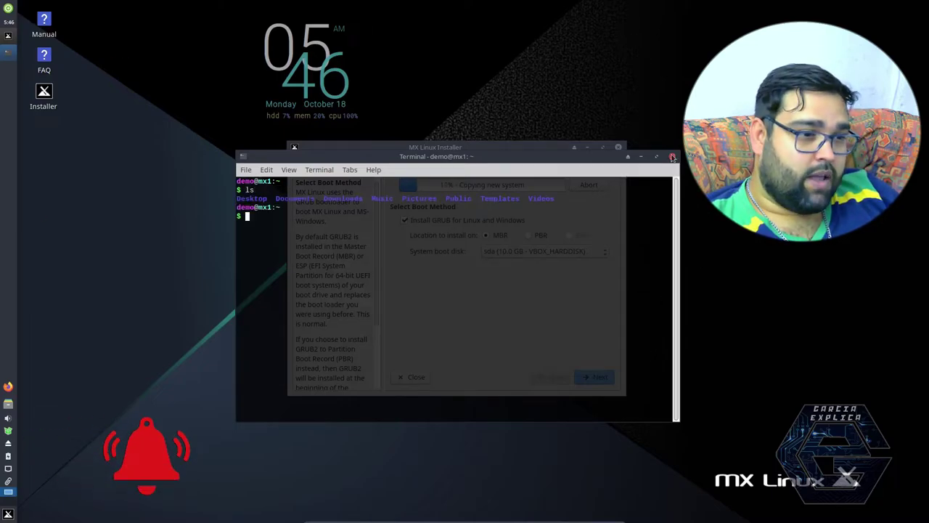
left_click(672, 156)
Step: Browse the Settings applications, close the menu, and minimize the VM to reveal the Manager
left_click(8, 514)
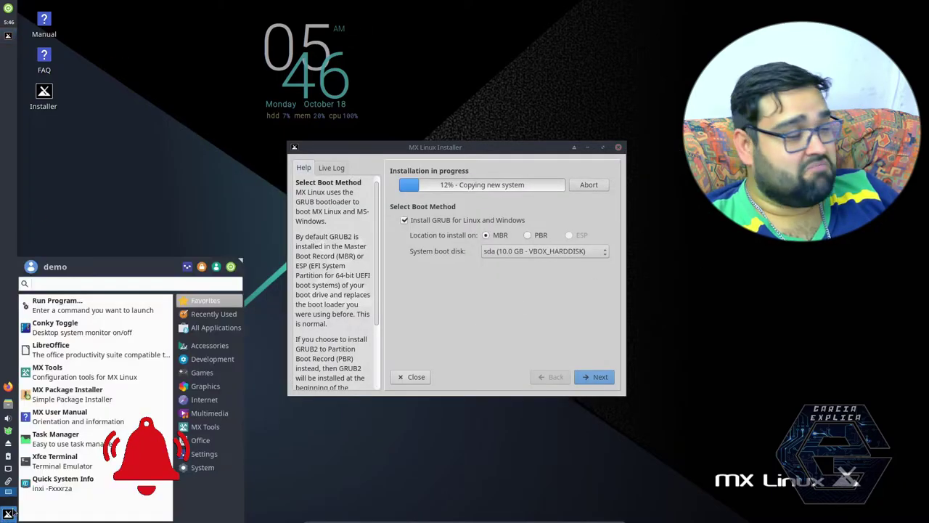
left_click(211, 455)
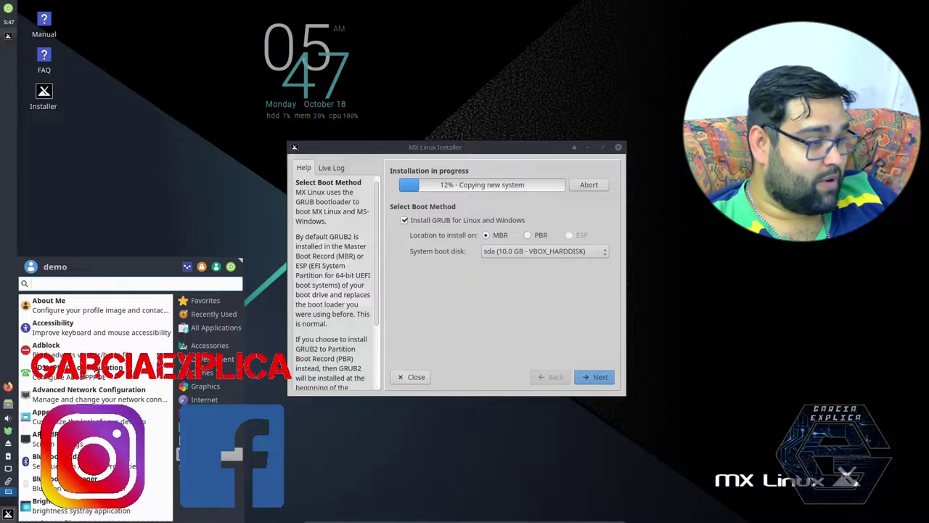
scroll(95, 429, "down", 5)
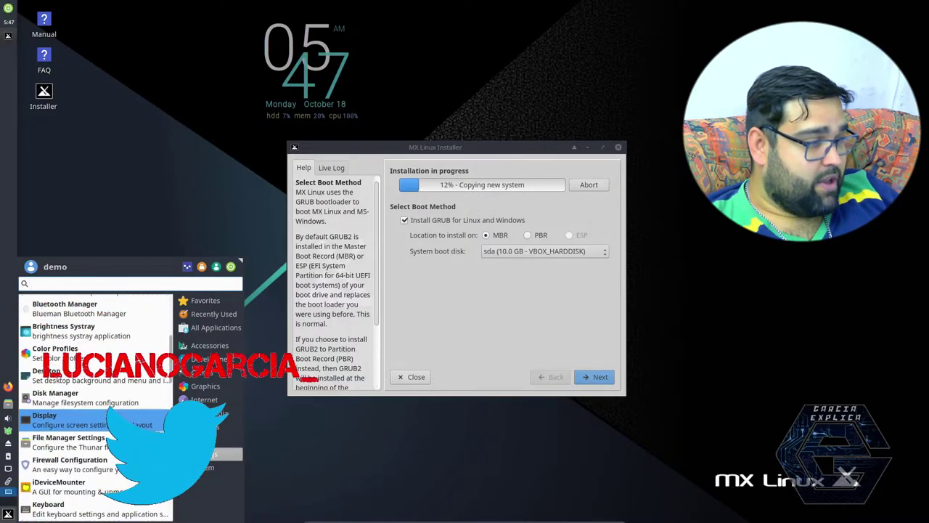
scroll(94, 421, "down", 15)
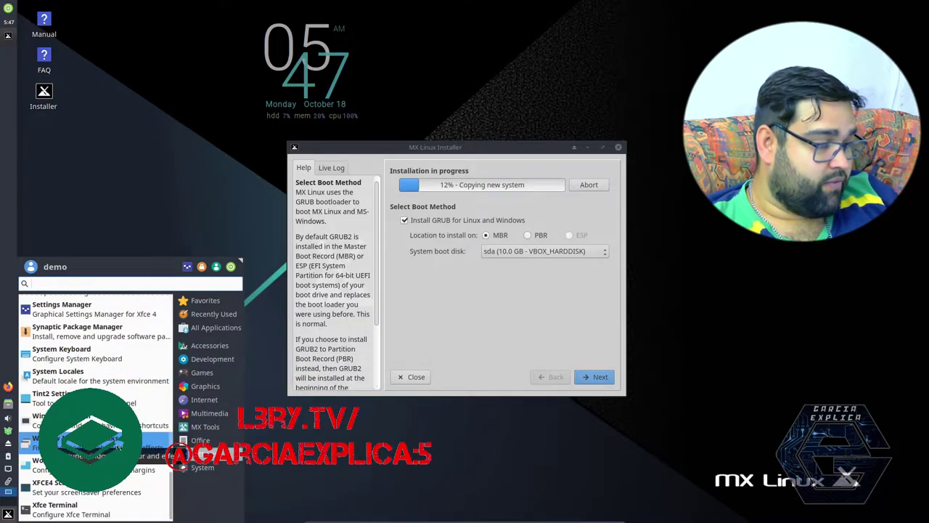
left_click(170, 178)
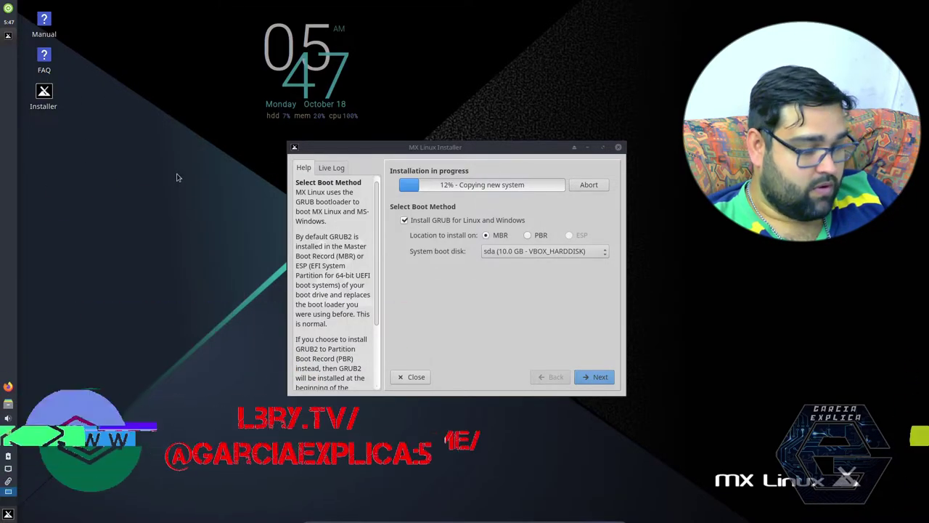
left_click(590, 515)
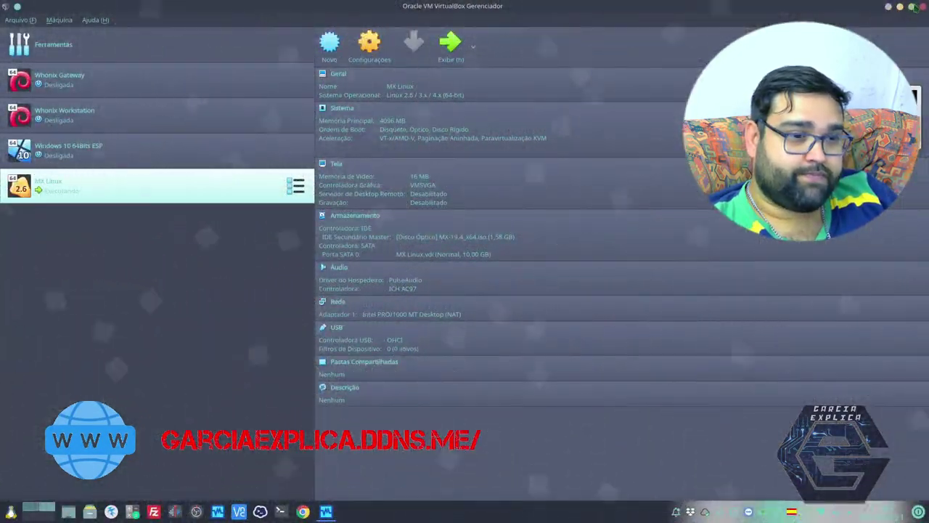
Step: Minimize the VirtualBox Manager to return to the MX Linux VM, briefly toggling its launcher
left_click(899, 8)
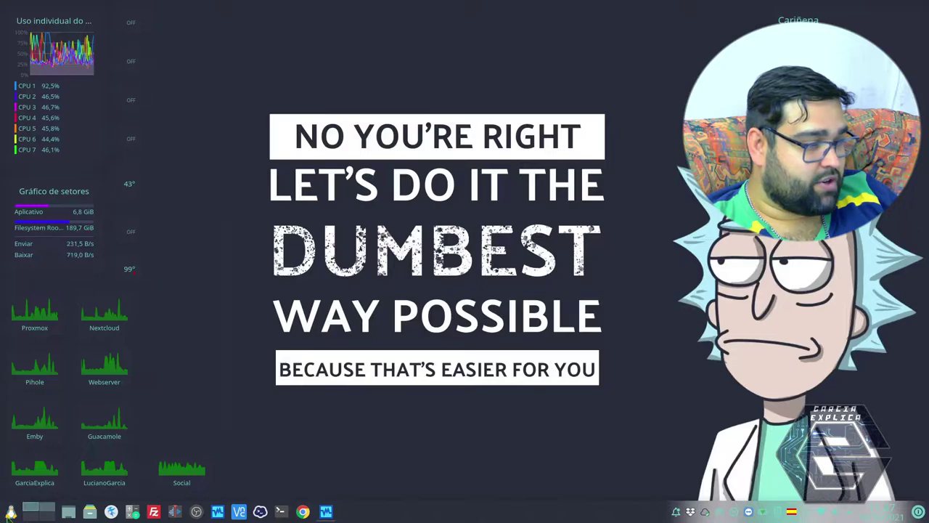
key("super")
key("Escape")
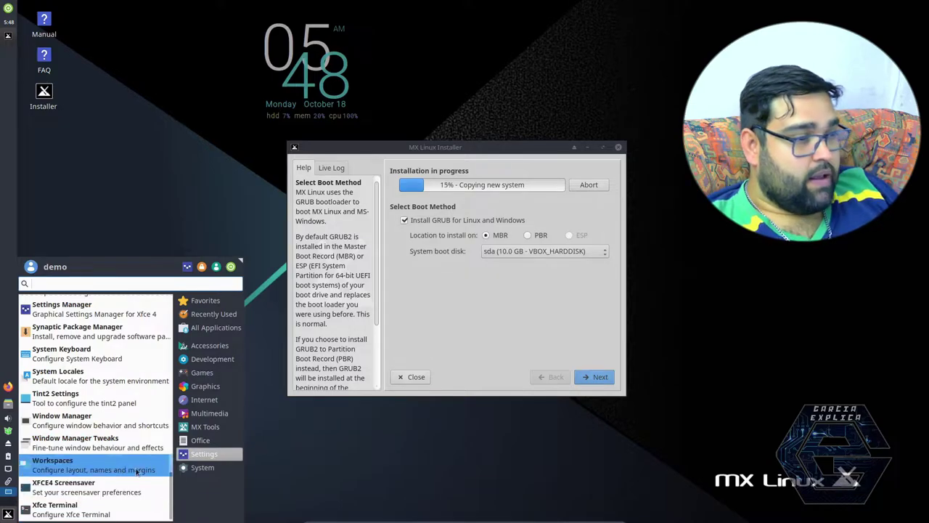
Step: Browse the MX Tools, Internet and Games categories, then close the menu over the installer
left_click(205, 426)
scroll(136, 379, "down", 1)
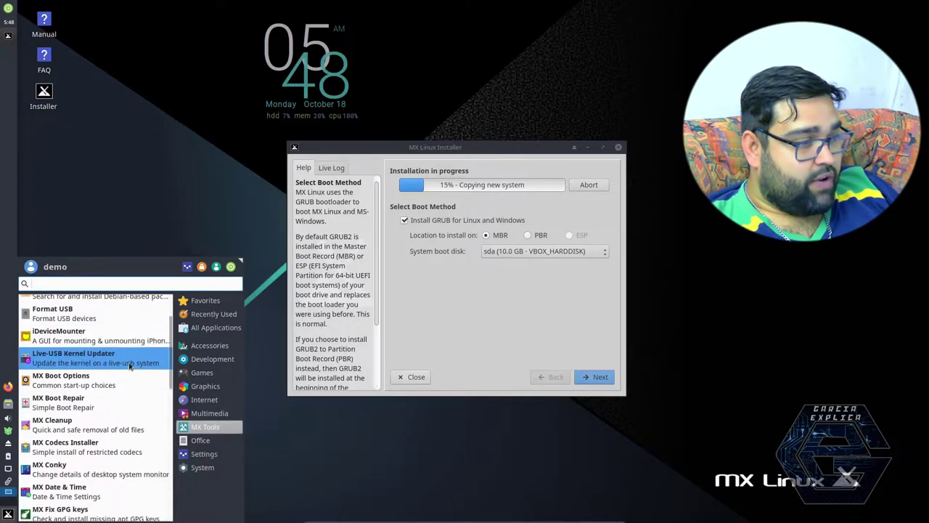
scroll(131, 366, "up", 1)
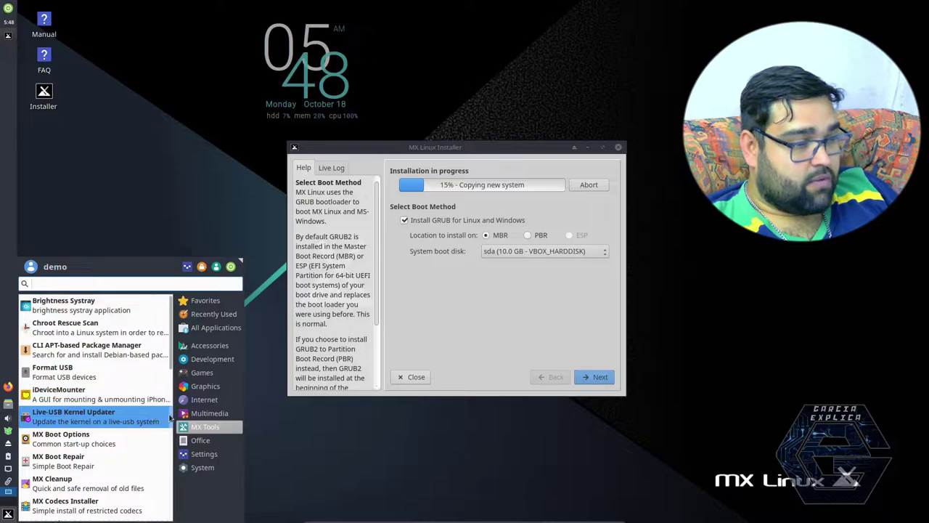
mouse_move(206, 401)
mouse_move(199, 344)
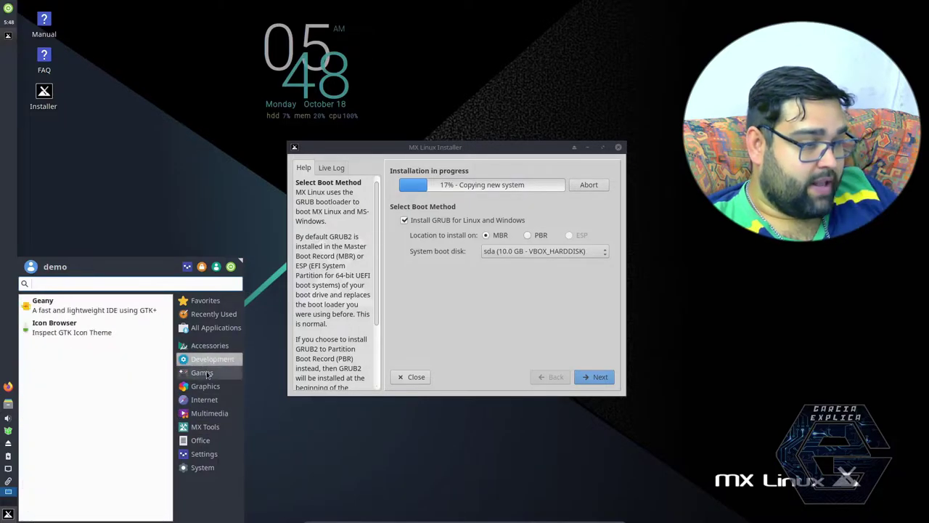
mouse_move(203, 373)
left_click(476, 318)
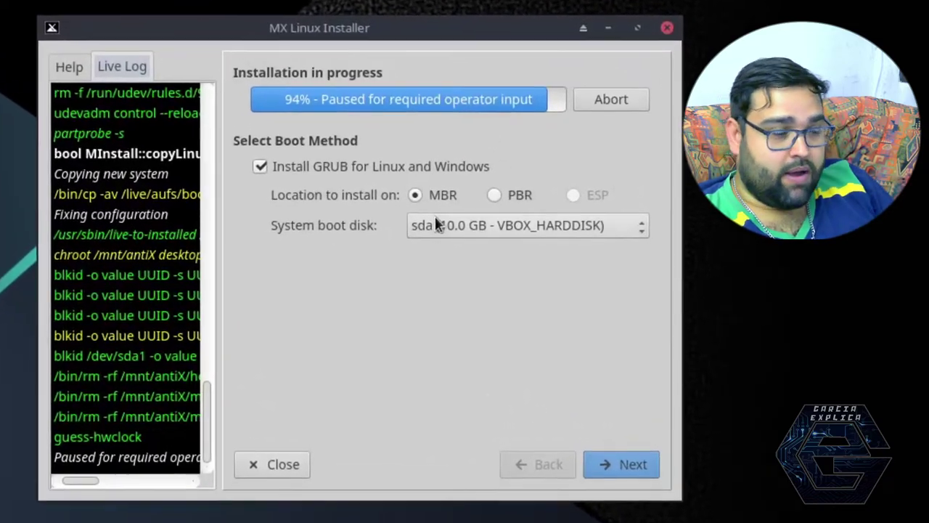
Step: Keep computer name mx, change the domain to vb, leave Workgroup unchanged, and continue
left_click(613, 463)
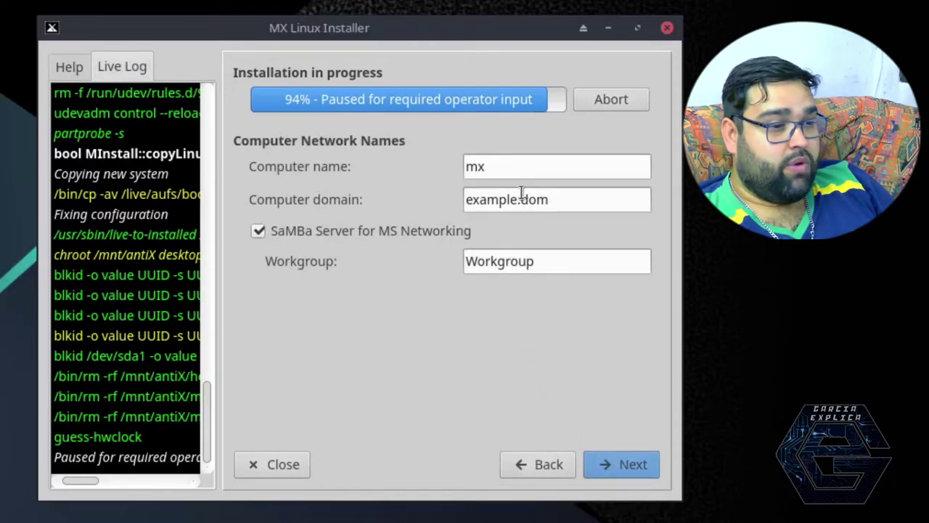
left_click_drag(516, 165, 417, 169)
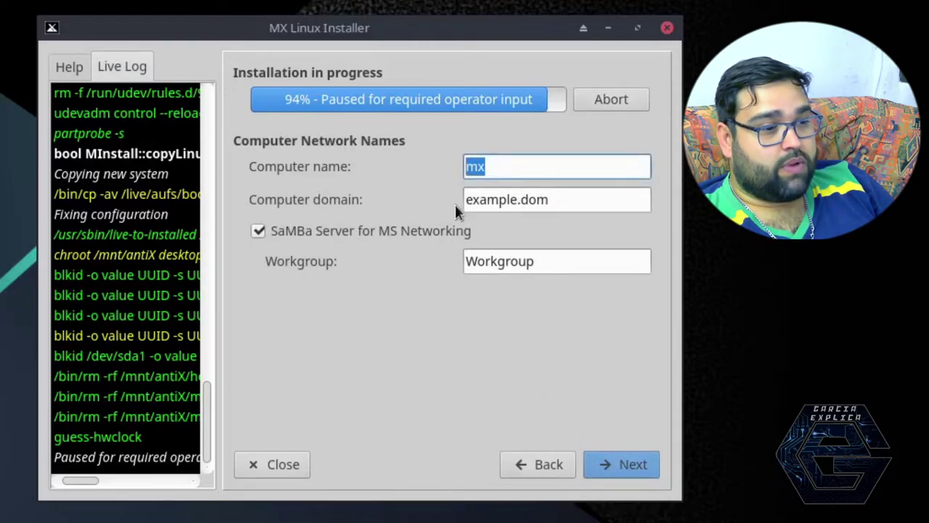
triple_click(530, 201)
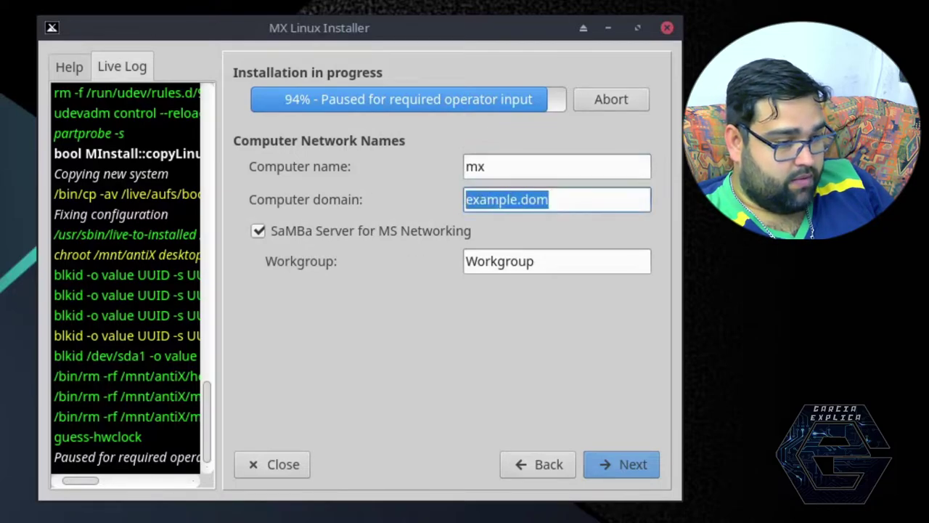
type("vb")
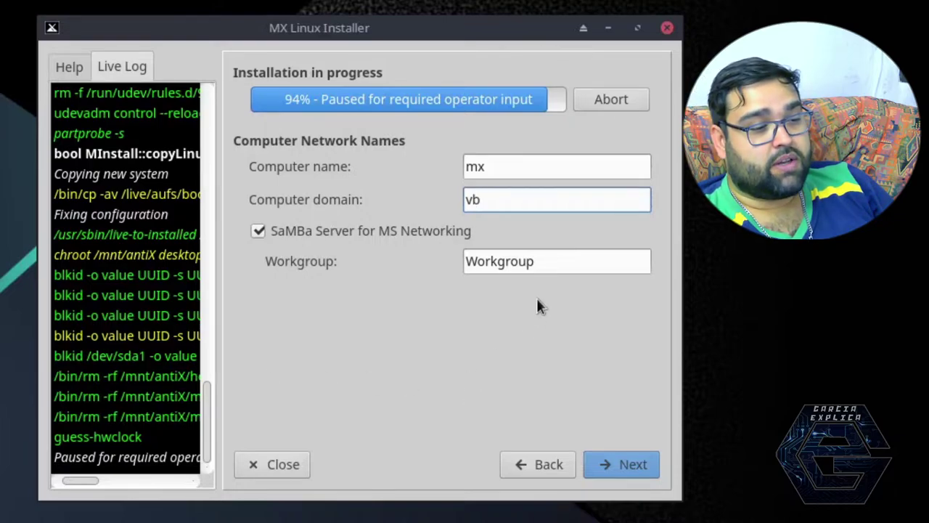
left_click_drag(546, 263, 429, 265)
left_click(492, 262)
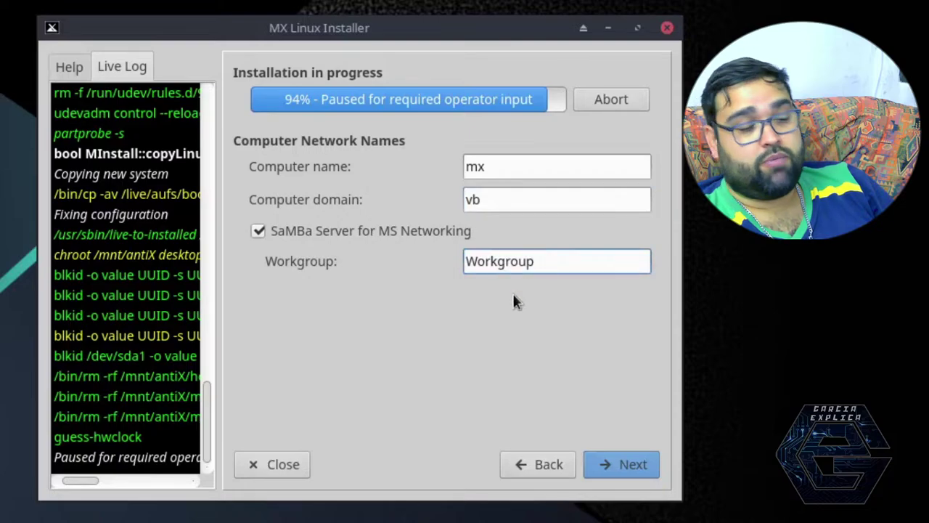
left_click(611, 459)
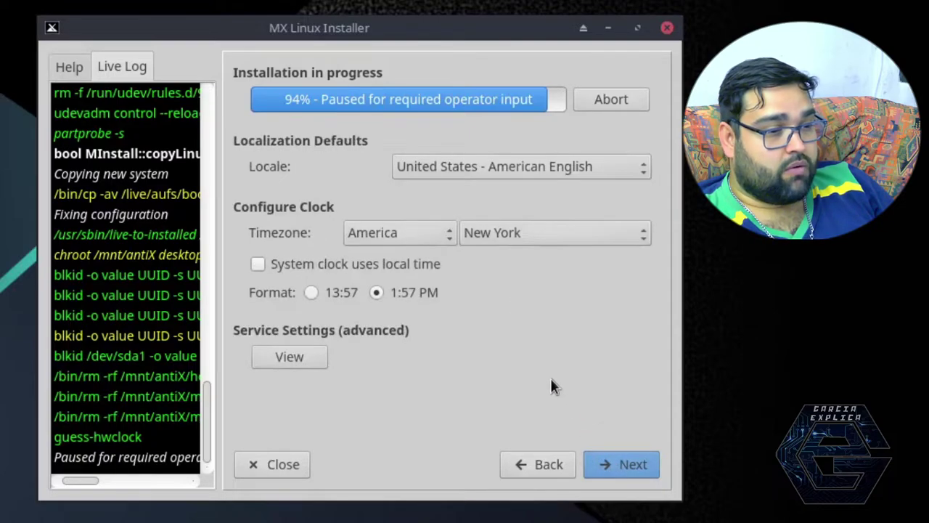
Step: Set the locale to España - español de España and the timezone to Europe/Madrid
left_click(561, 170)
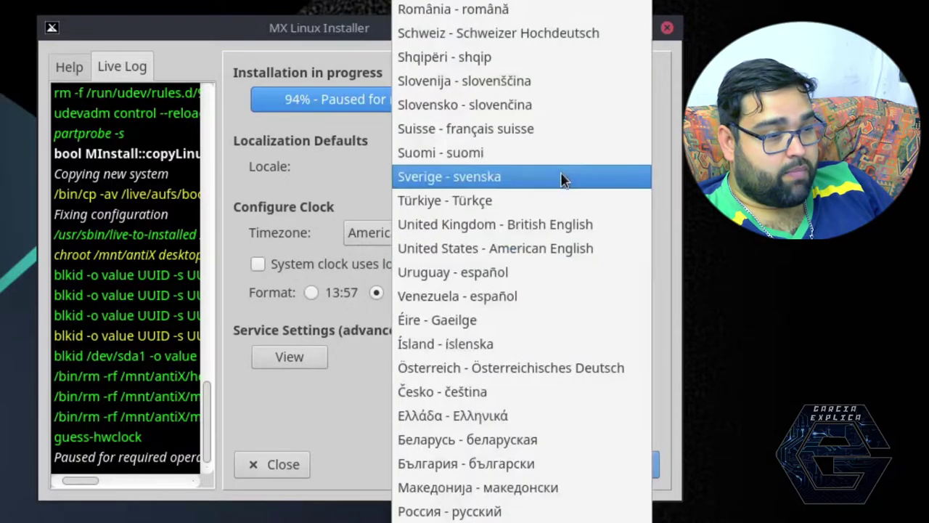
key("s")
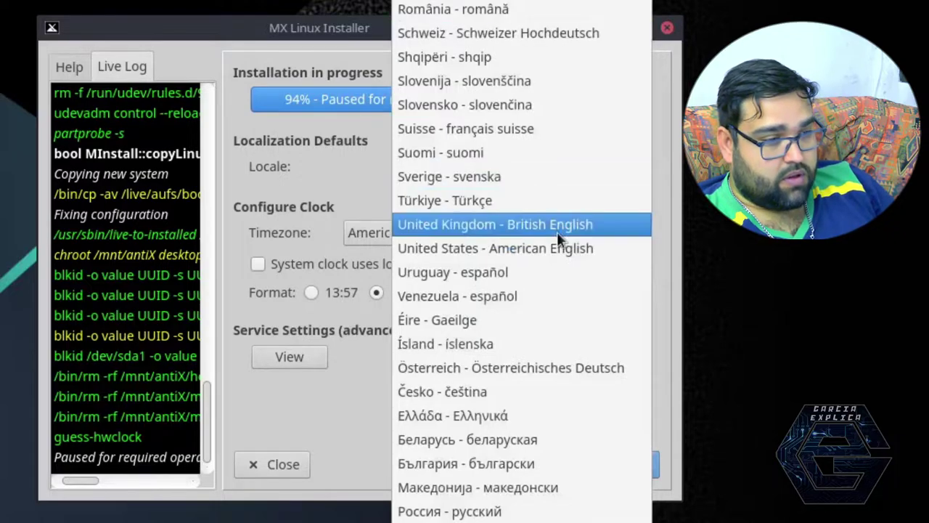
scroll(567, 153, "up", 5)
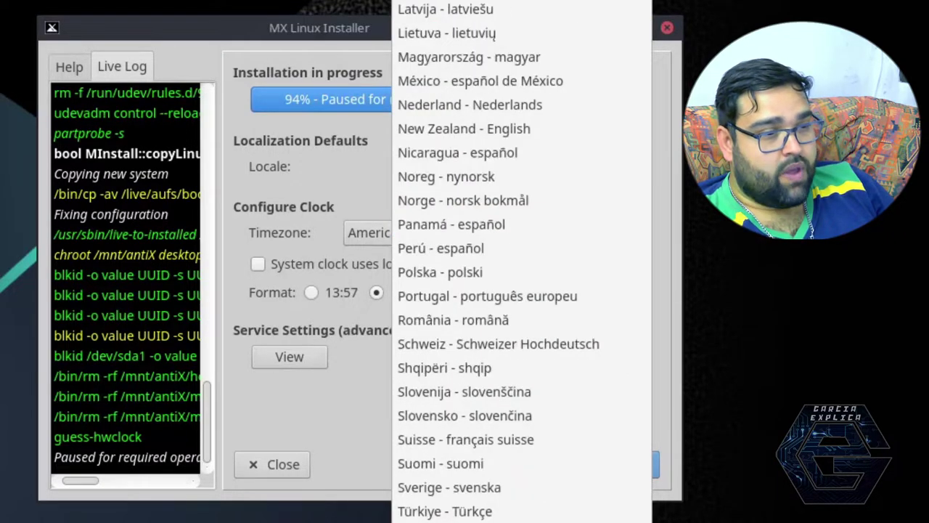
key("Return")
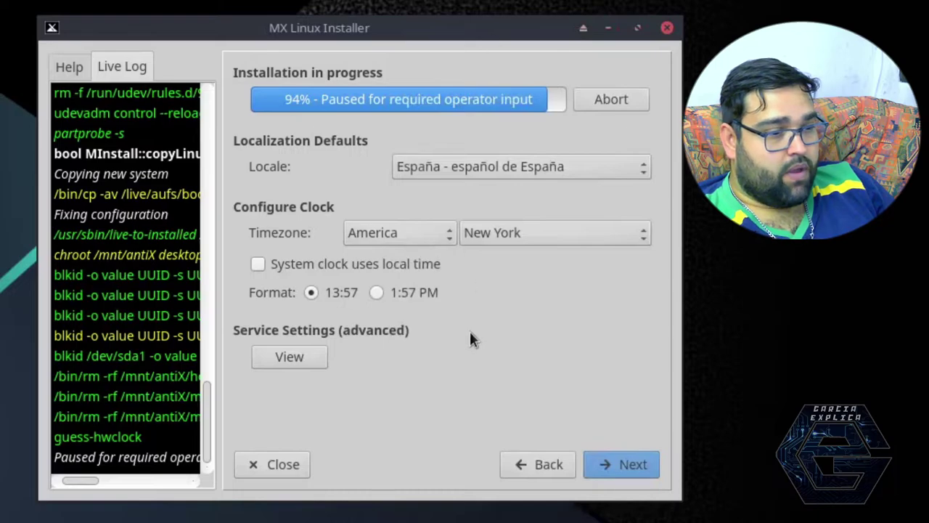
left_click(419, 238)
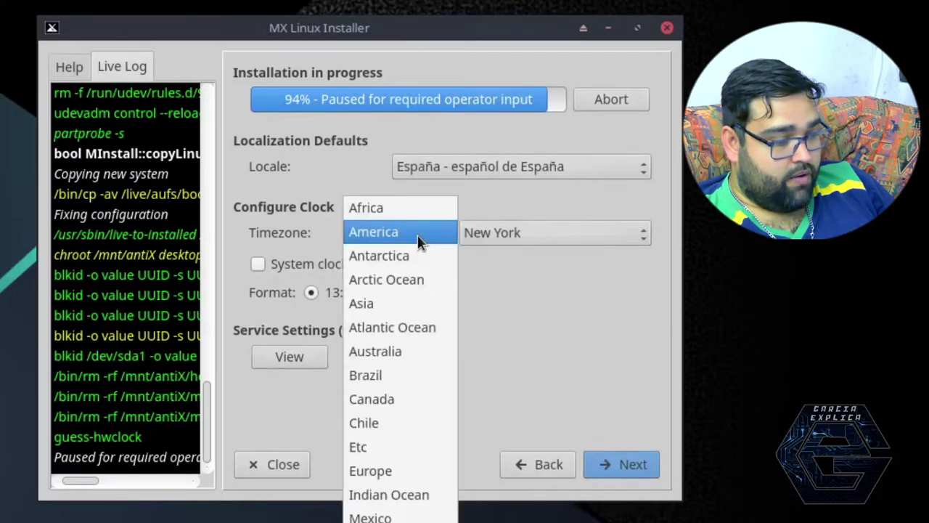
left_click(405, 473)
left_click(566, 234)
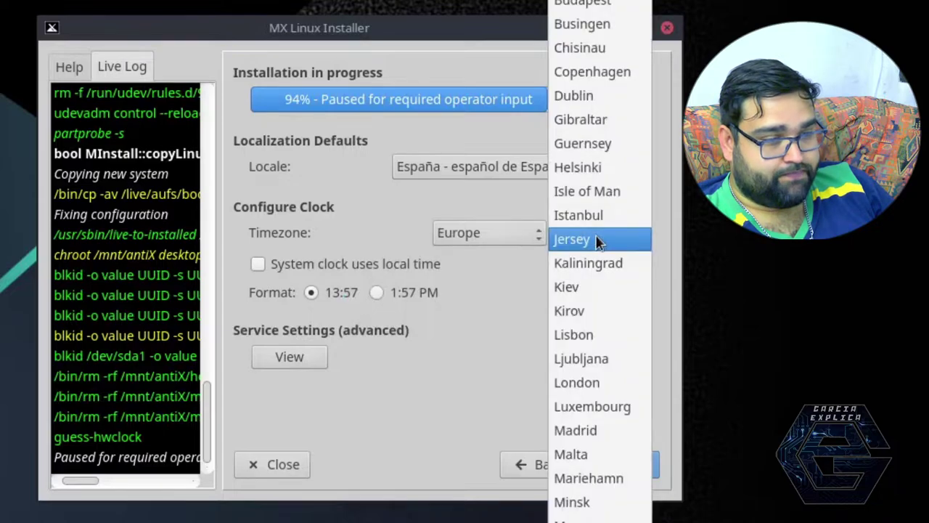
left_click(595, 431)
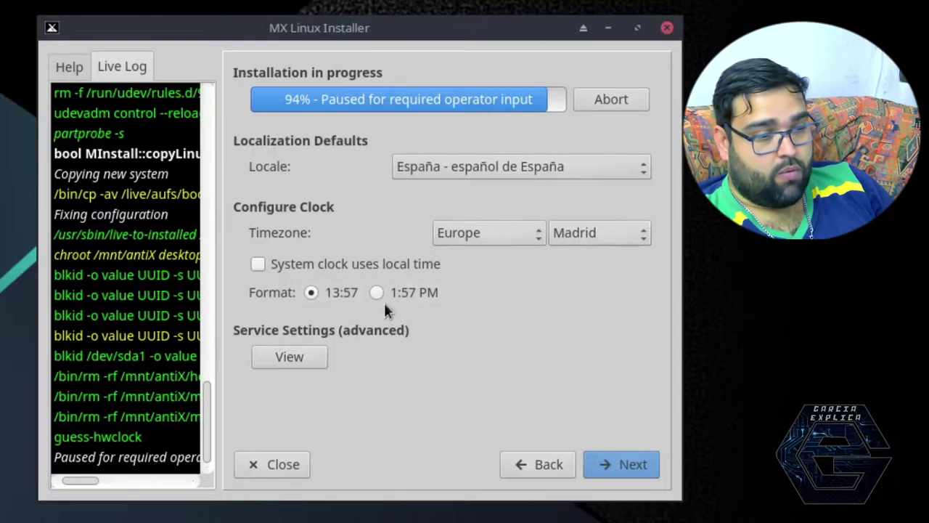
Step: Review the common services list, return, and continue to user account setup
left_click(289, 357)
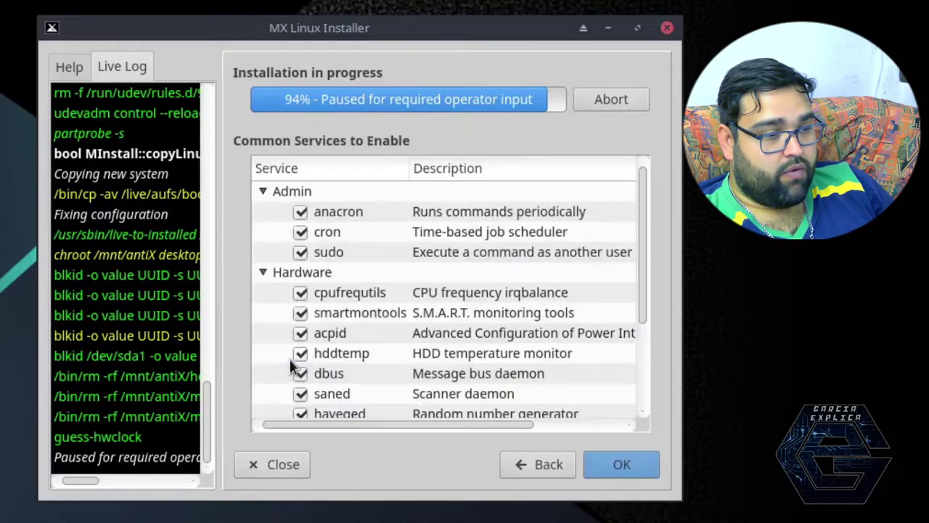
scroll(469, 327, "down", 2)
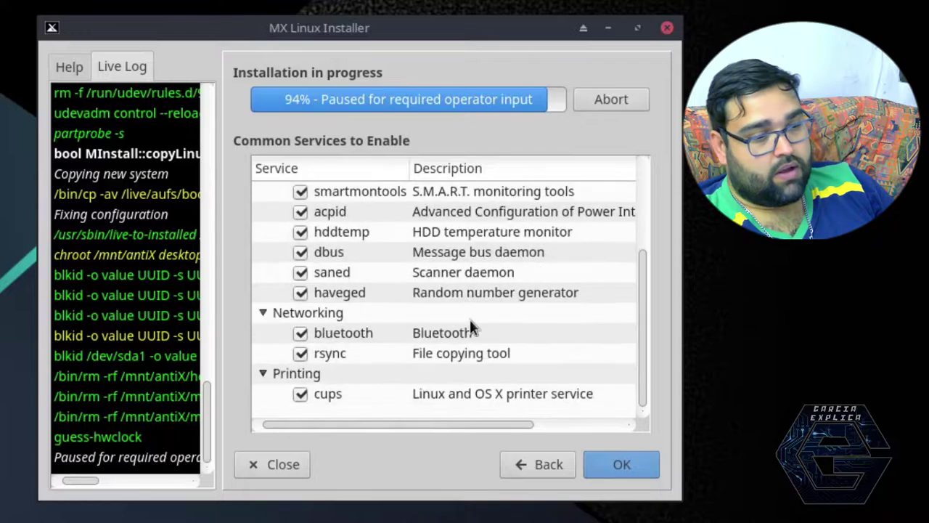
scroll(470, 323, "up", 2)
scroll(469, 326, "down", 2)
scroll(472, 325, "up", 1)
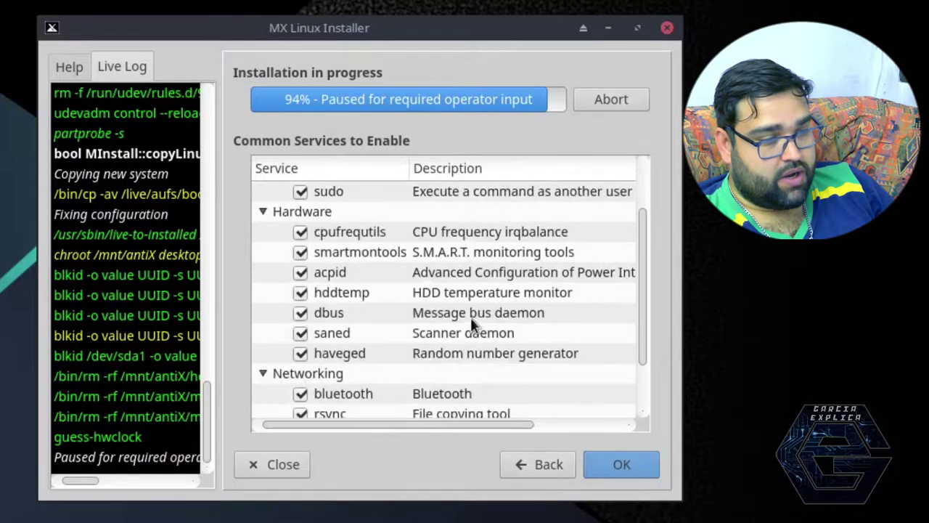
scroll(457, 341, "down", 1)
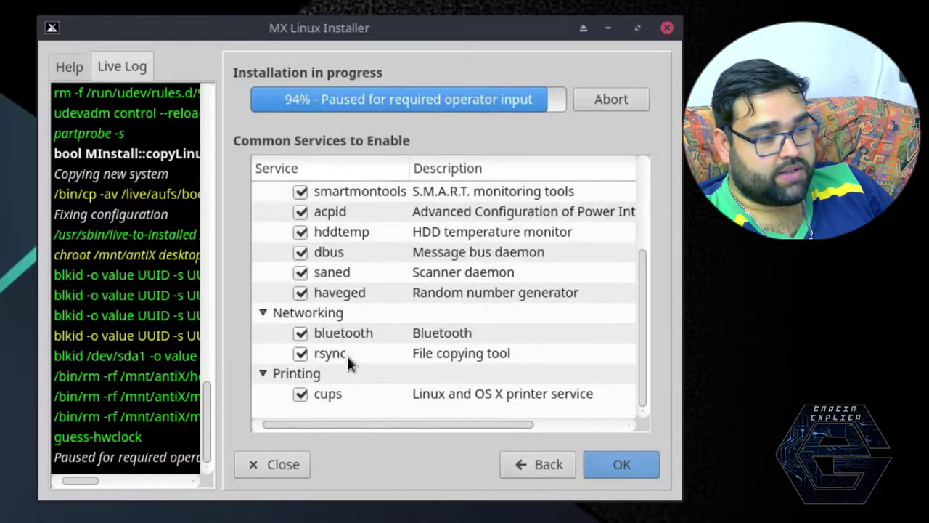
scroll(348, 357, "up", 3)
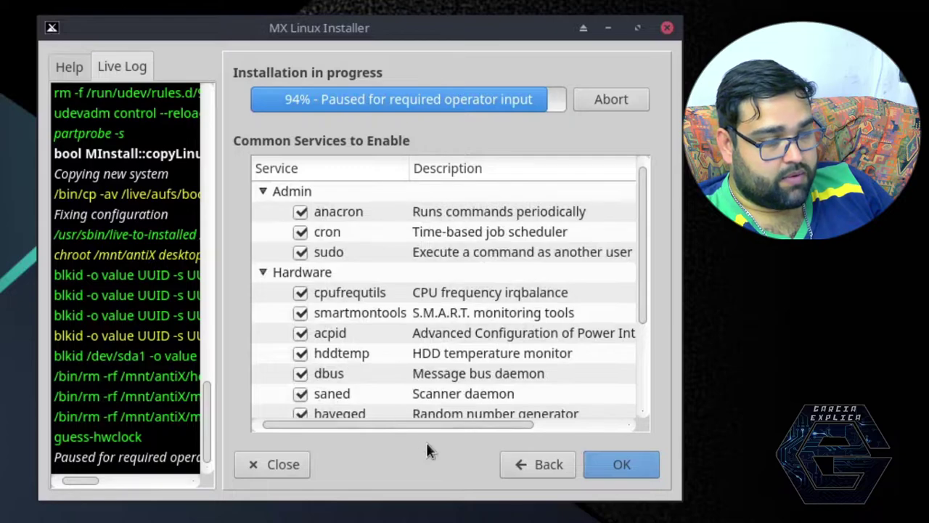
left_click(600, 470)
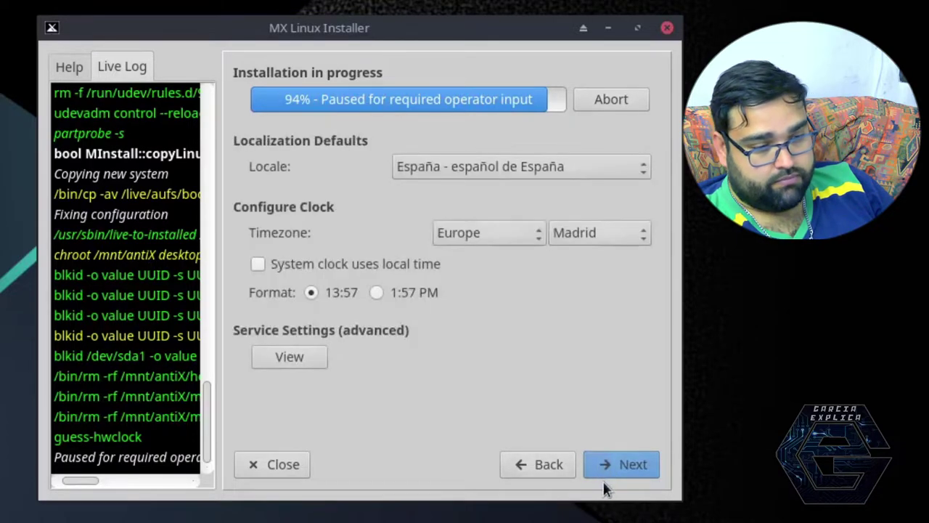
left_click(604, 464)
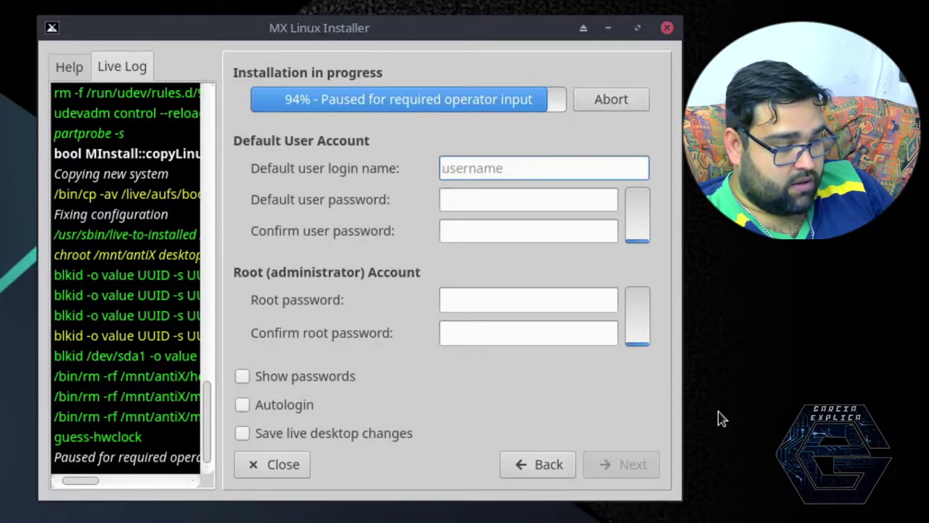
Step: Enter the default user's login name and the user password twice
key("Tab")
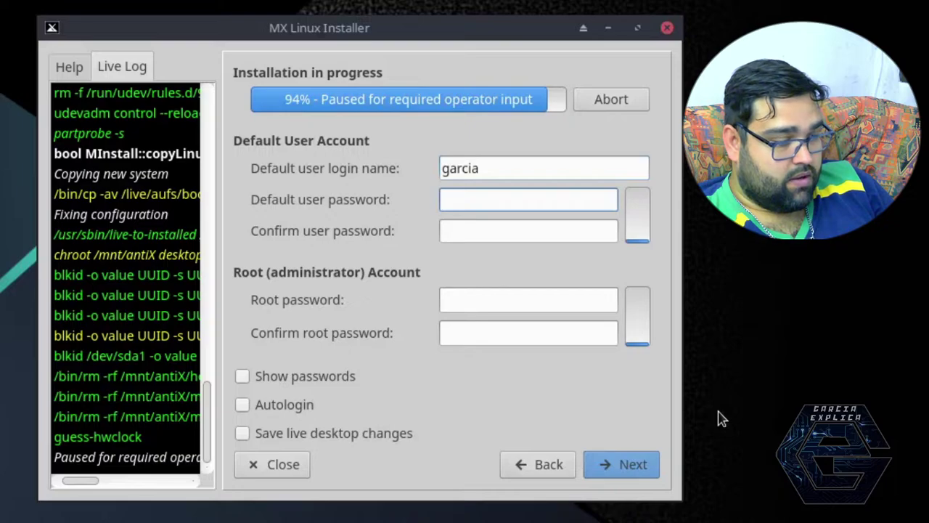
key("Tab")
Step: Enter and confirm the root password
key("Tab")
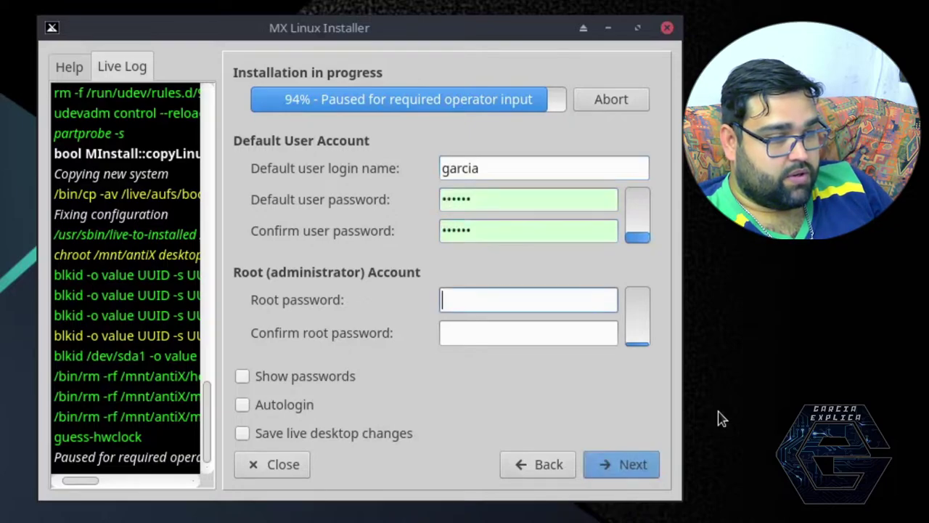
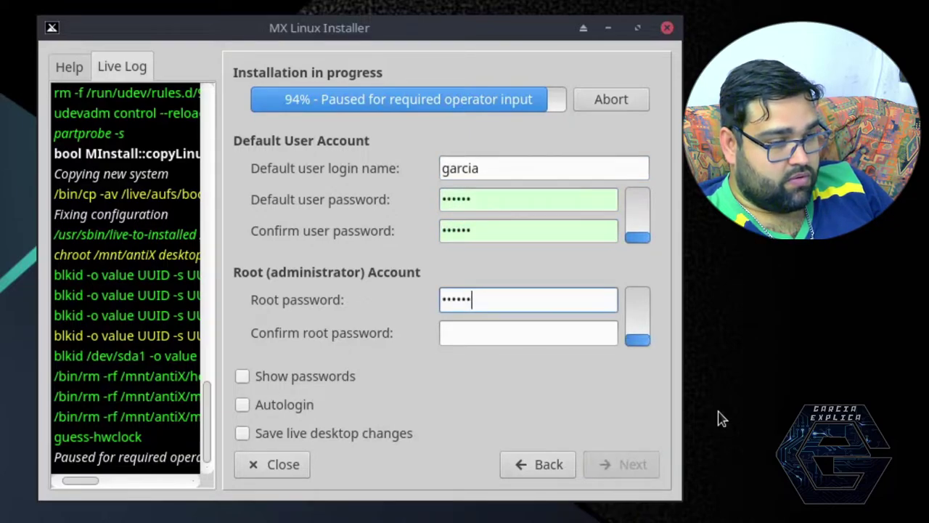
key("BackSpace")
key("BackSpace")
key("BackSpace")
key("BackSpace")
key("BackSpace")
key("BackSpace")
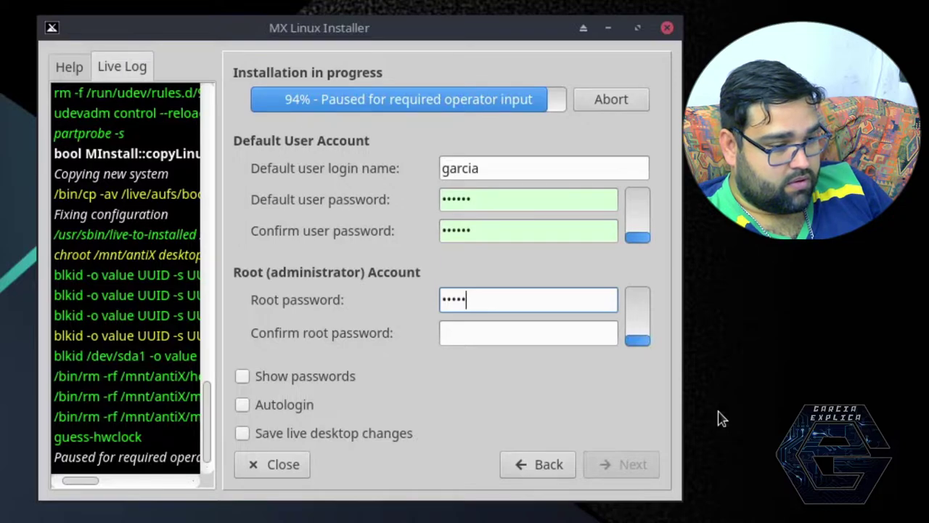
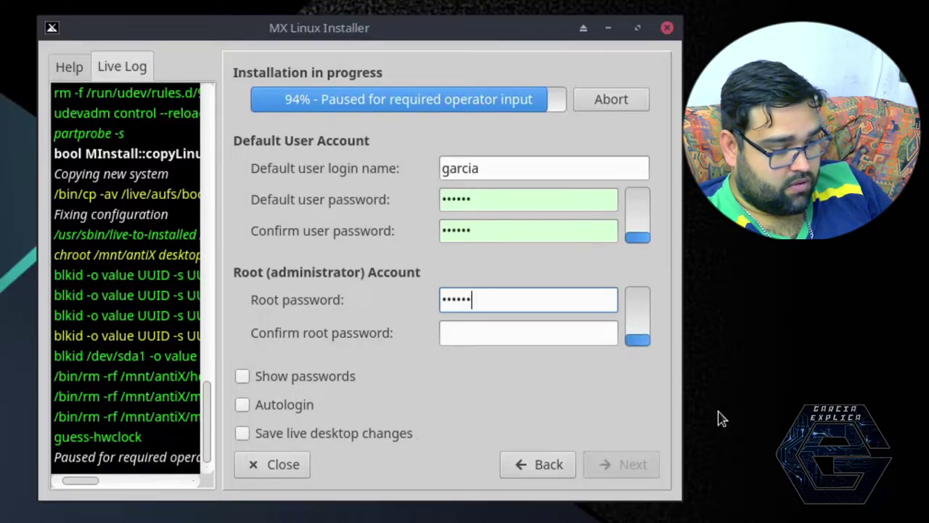
key("Tab")
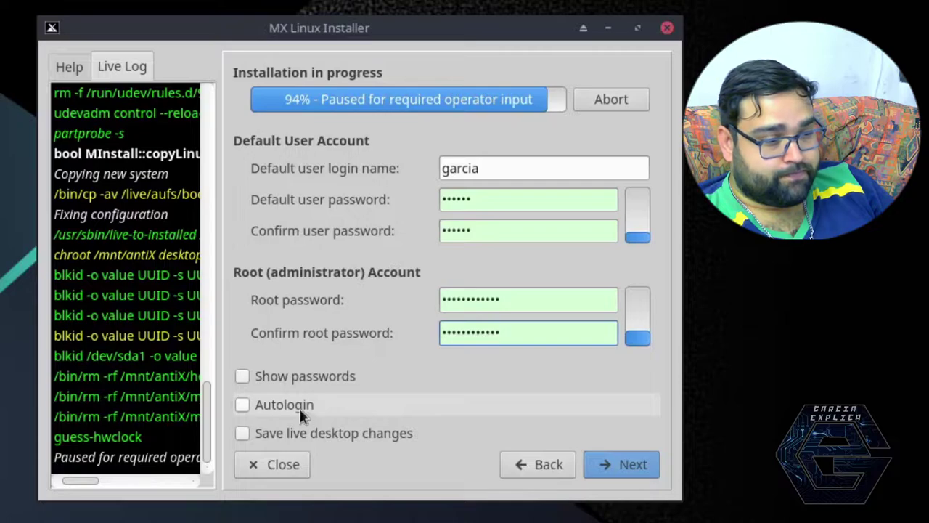
Step: Check the passwords, leave automatic login off, and continue the installation
left_click(309, 372)
left_click(309, 371)
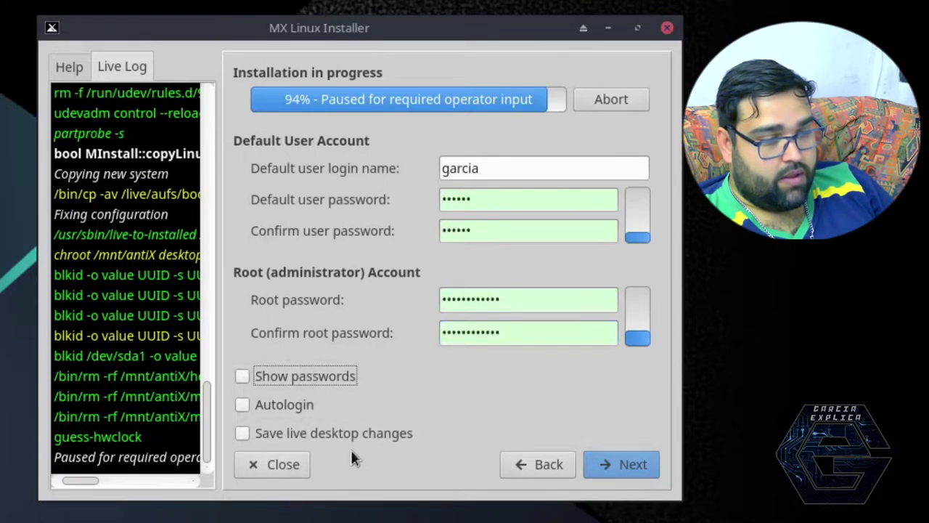
left_click(273, 405)
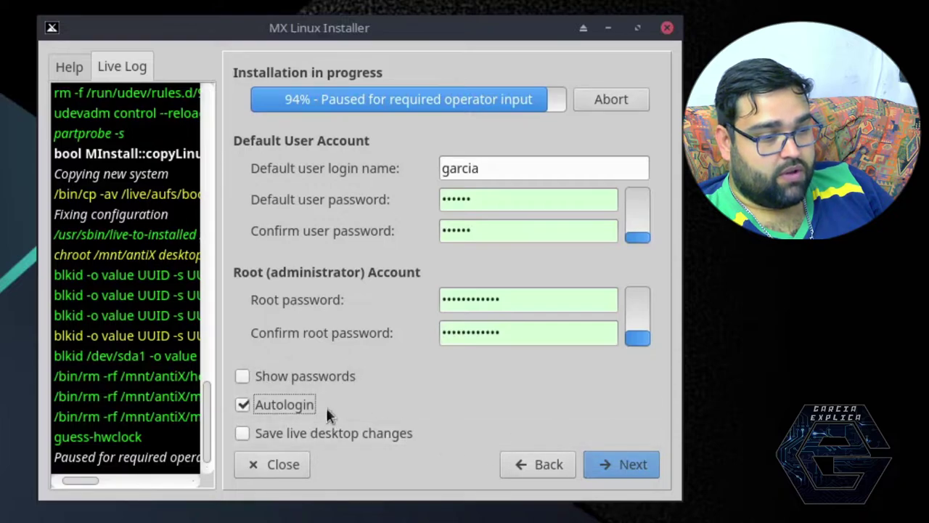
left_click(302, 404)
left_click(302, 404)
left_click(302, 404)
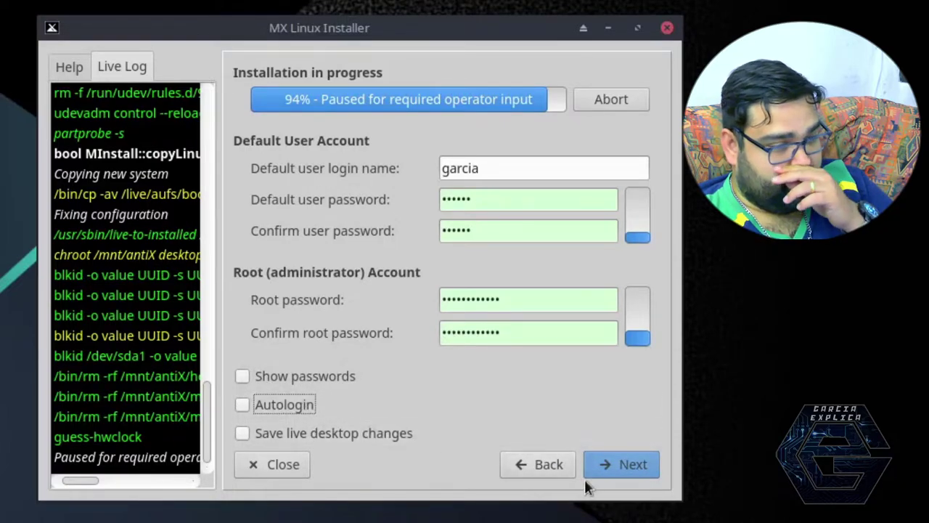
left_click(618, 465)
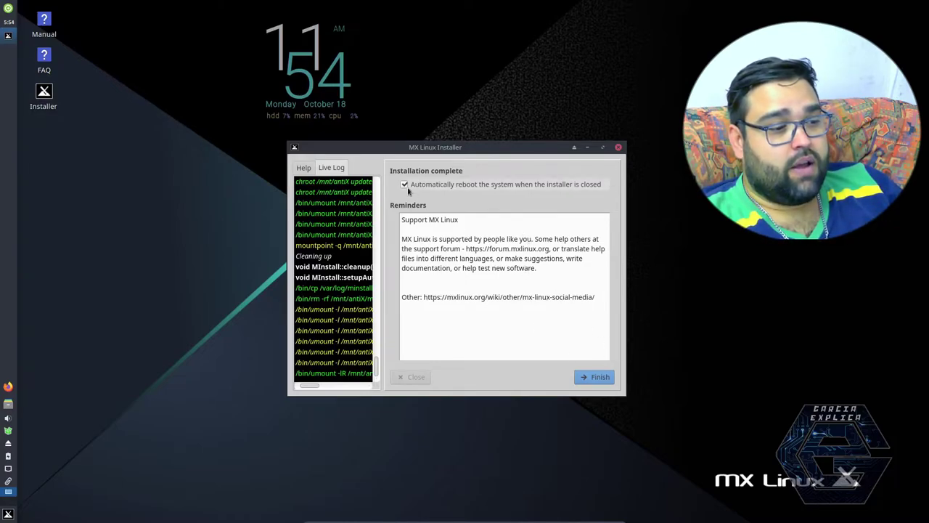
Step: Finish the installer, inspect the optical disc options, and continue the reboot
left_click(593, 378)
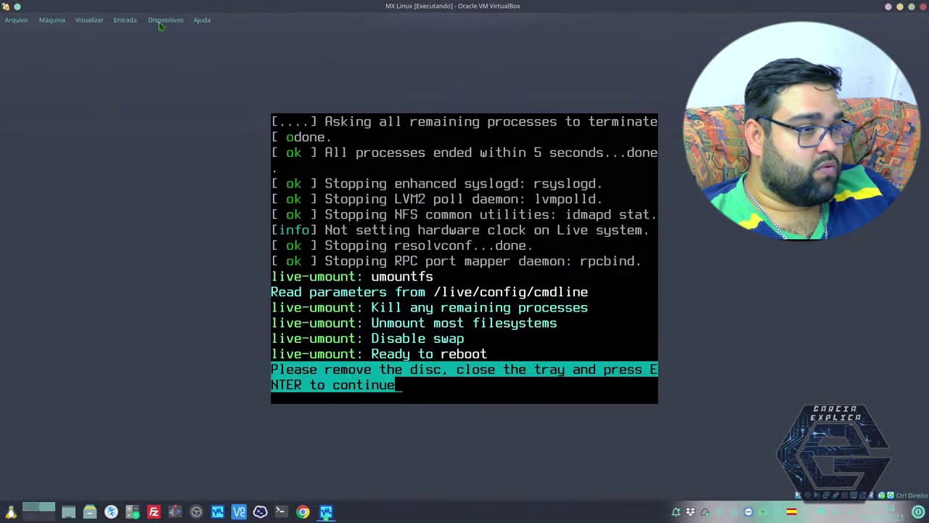
left_click(160, 23)
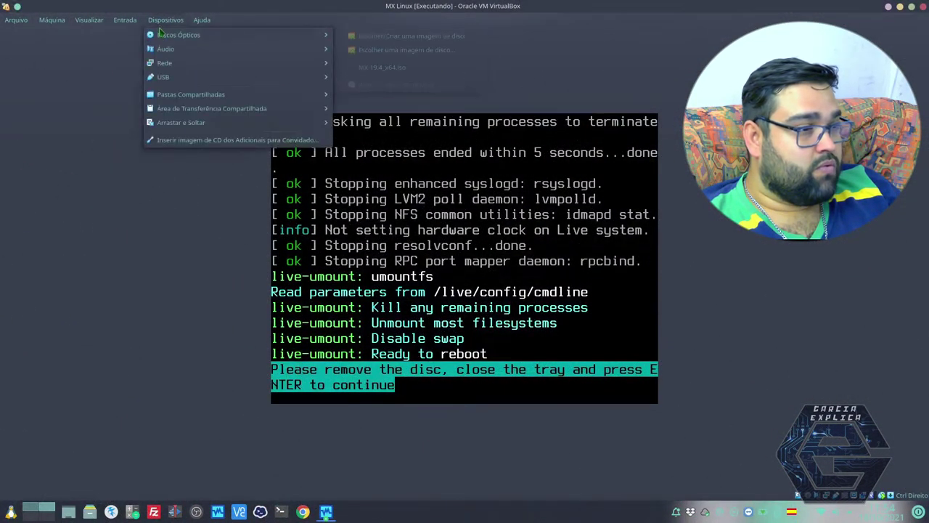
mouse_move(176, 38)
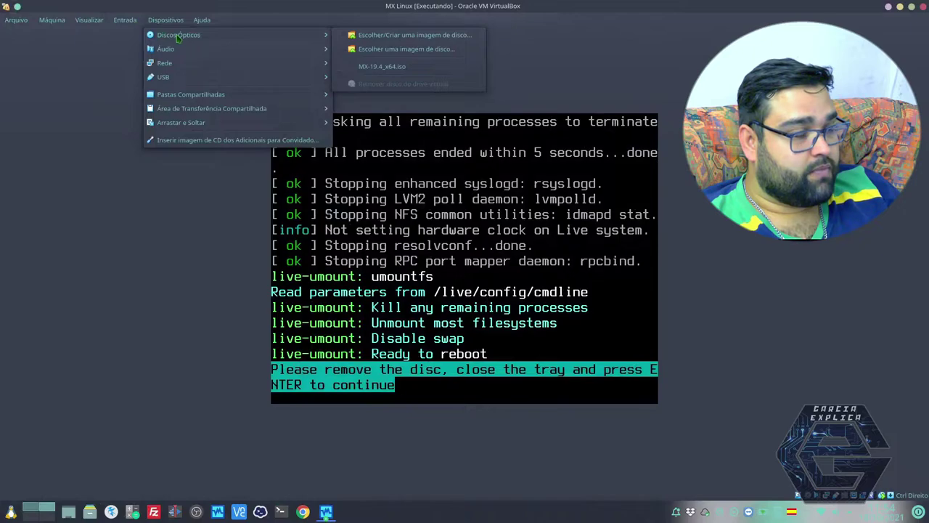
key("Escape")
key("Return")
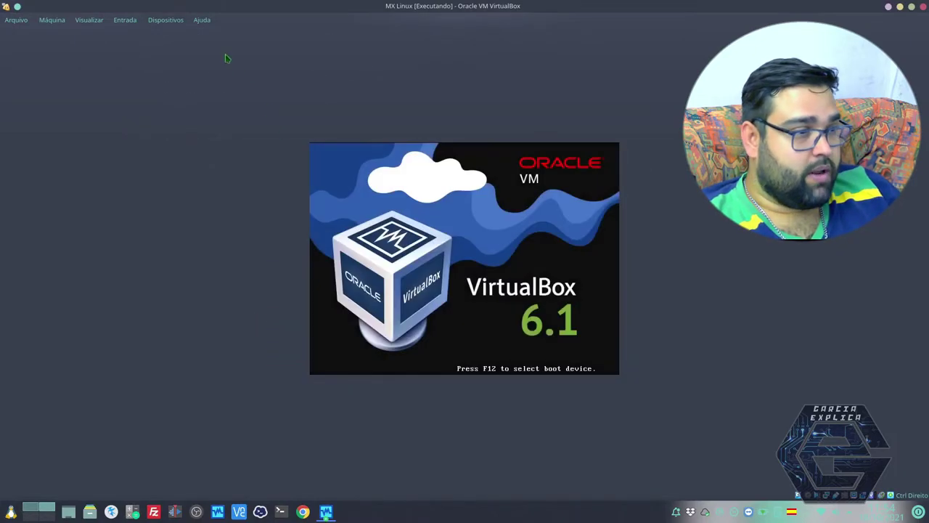
Step: Check the attached disc image, boot MX 19.4 patito feo from GRUB, and go full screen
left_click(169, 21)
mouse_move(272, 38)
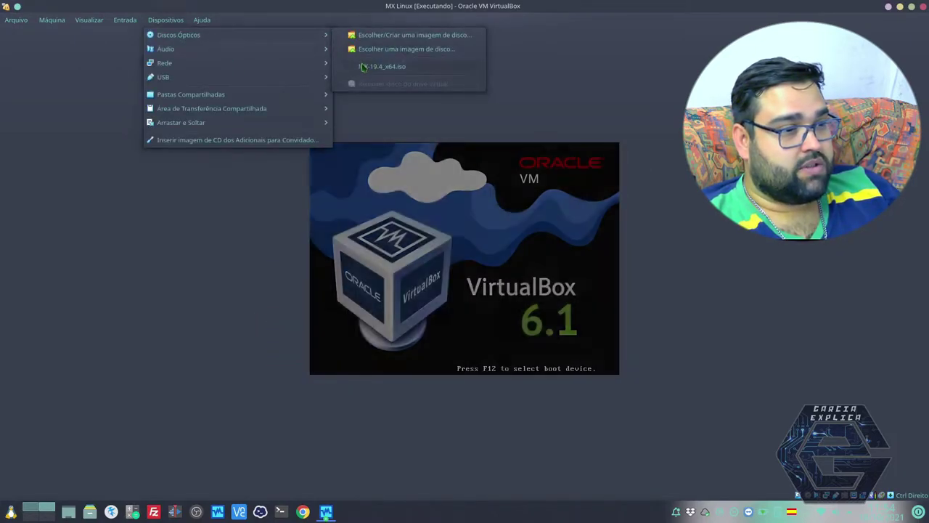
key("Escape")
key("Escape")
key("Down")
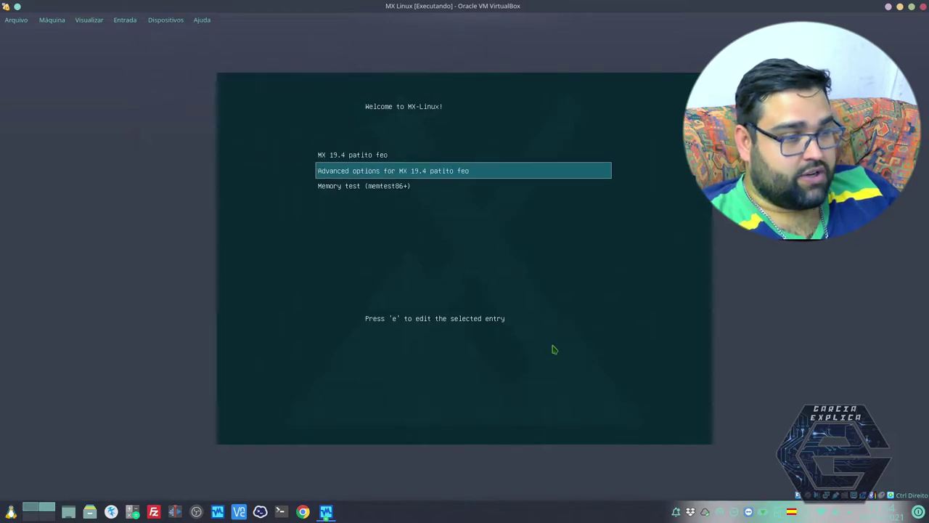
key("Up")
key("ctrl+f")
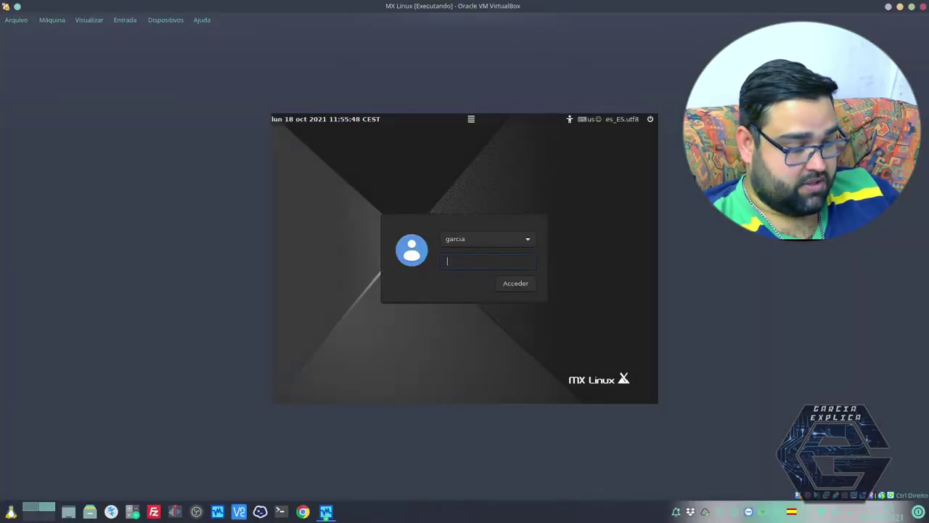
Step: Log in with the user's password in full screen and close the MX Bienvenida window
key("Control_R+f")
type("****")
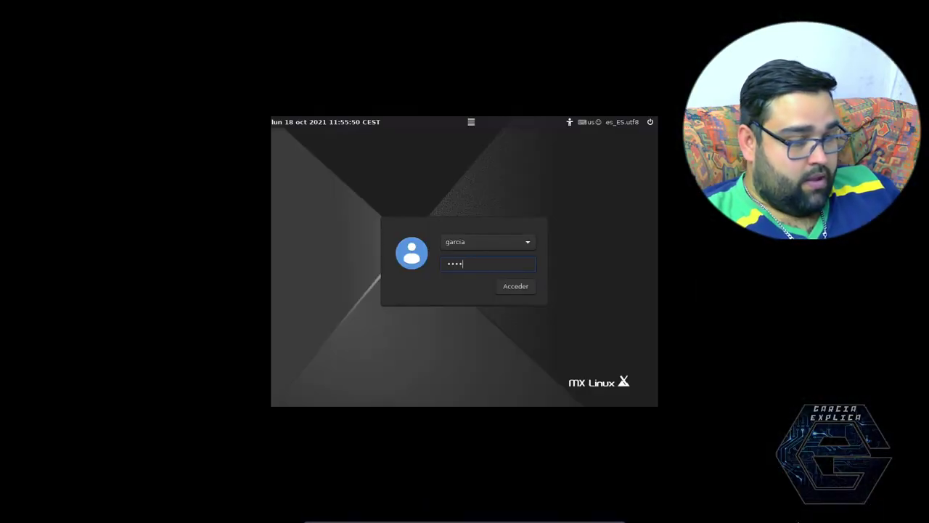
key("Return")
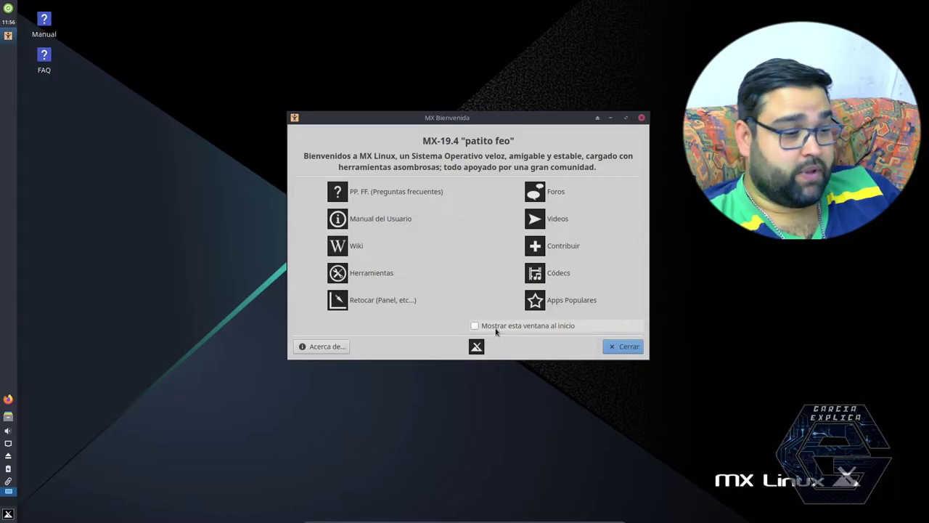
left_click(624, 347)
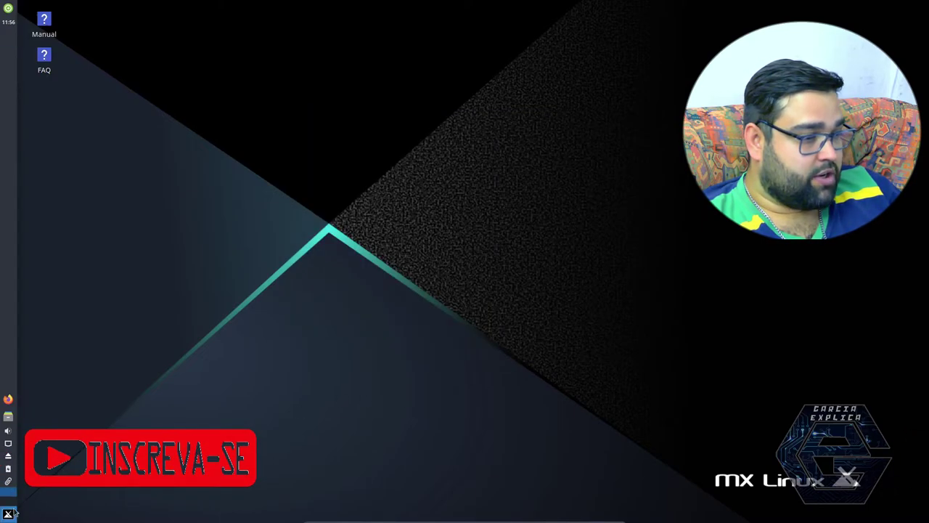
left_click(8, 514)
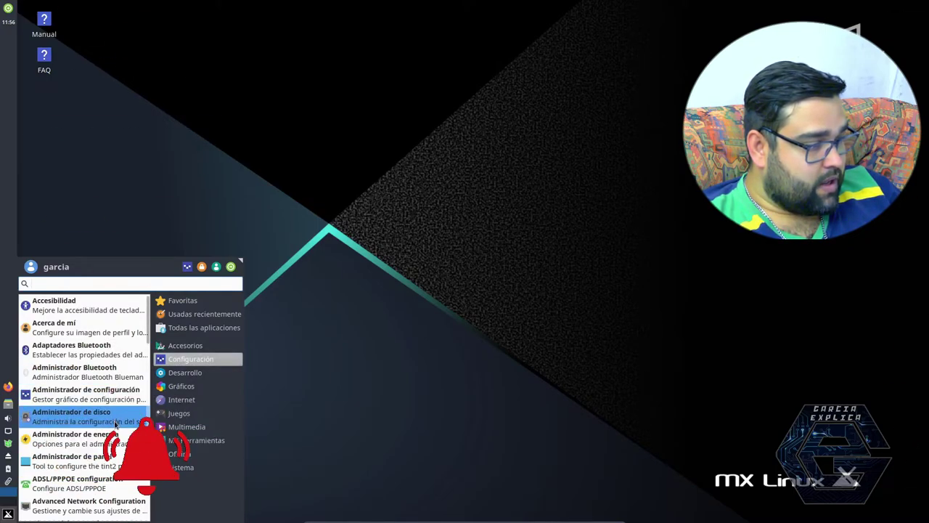
Step: Open ARandR, inspect the Virtual1 output options, and close it leaving 1920x1080
scroll(115, 423, "down", 3)
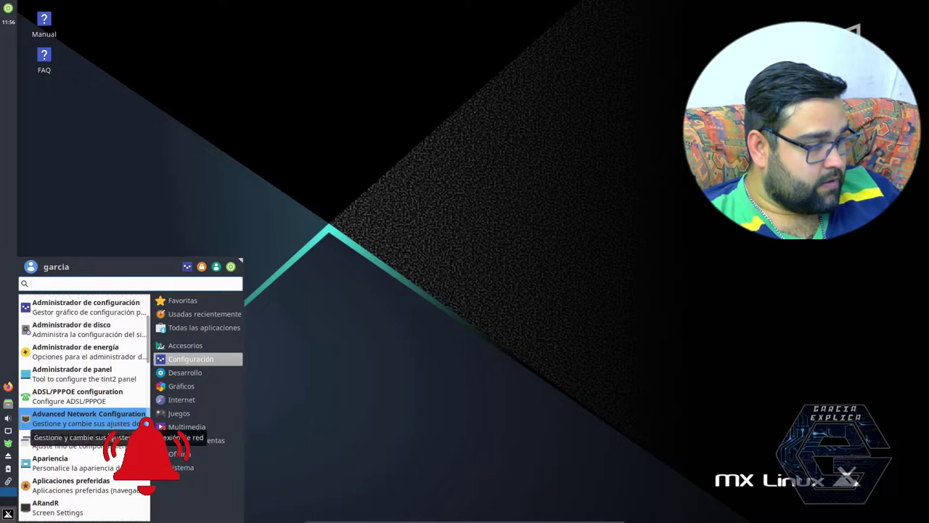
left_click(86, 511)
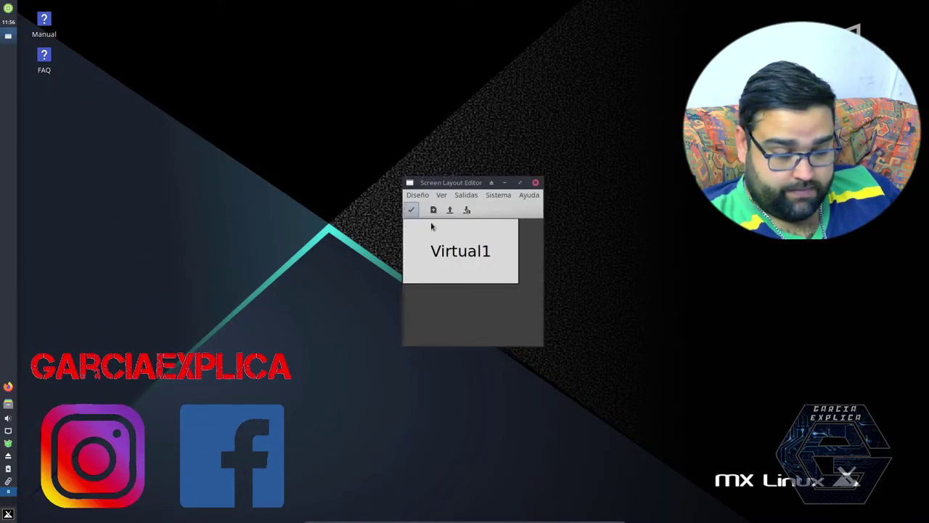
left_click(466, 194)
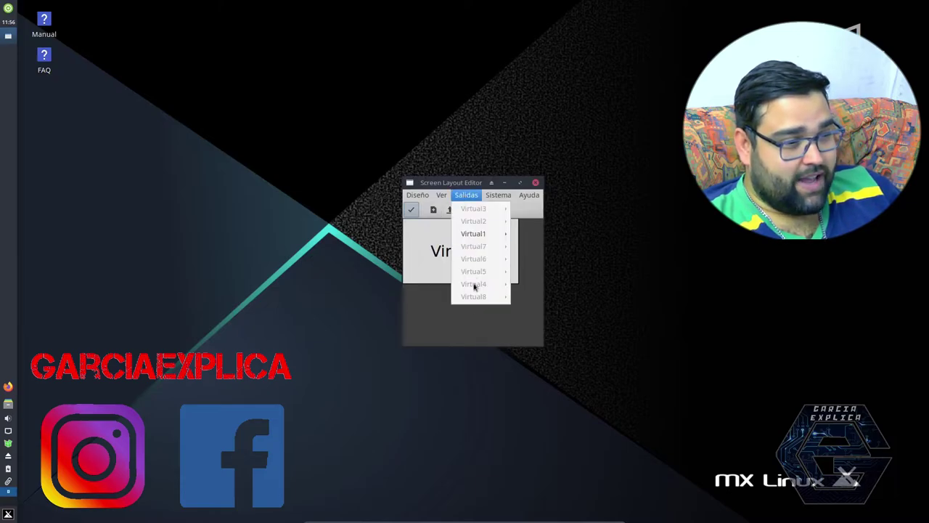
left_click(466, 194)
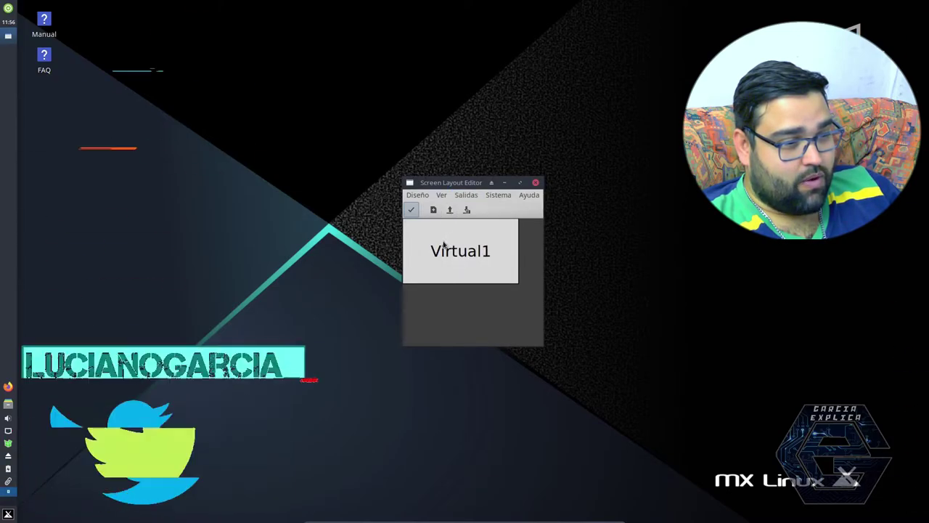
left_click(466, 194)
mouse_move(475, 233)
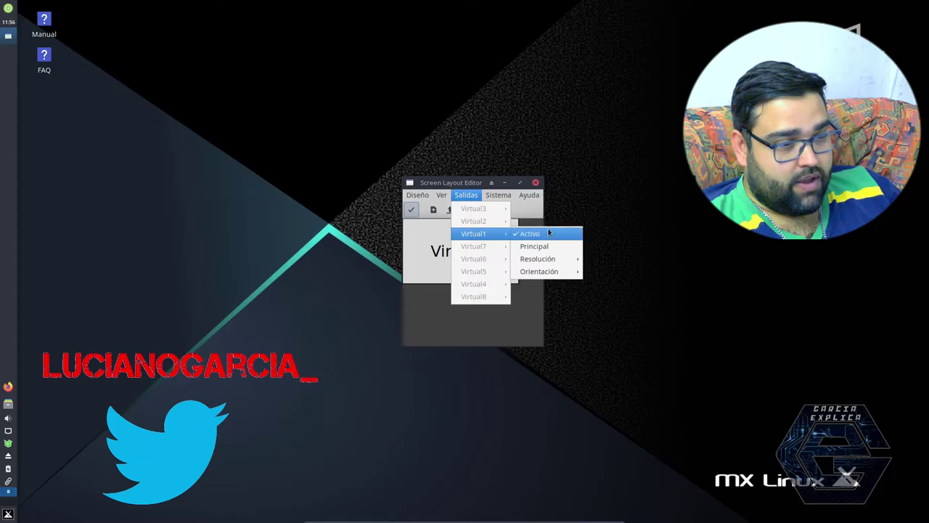
mouse_move(558, 260)
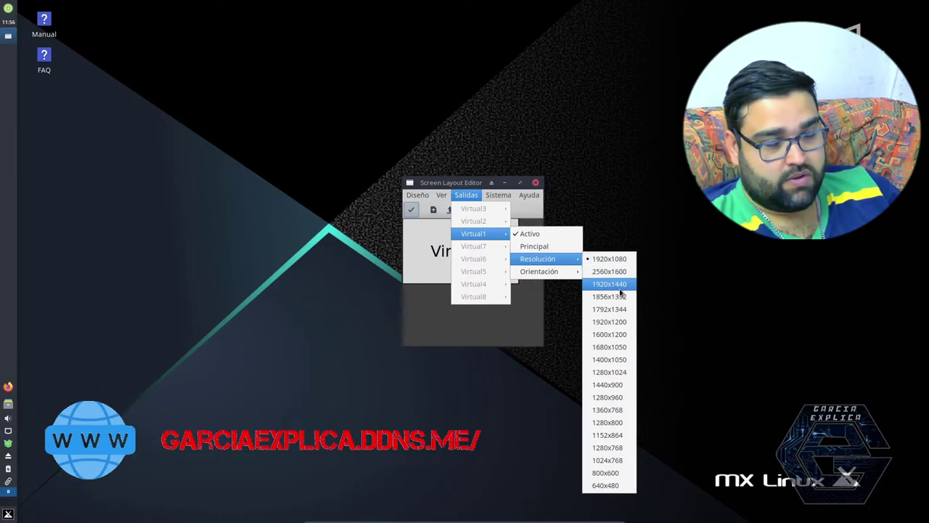
left_click(605, 219)
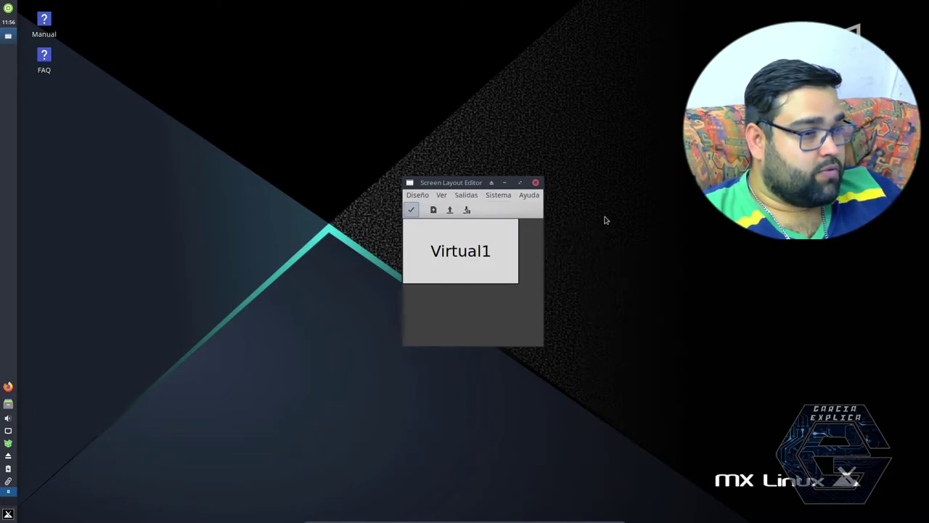
left_click(535, 182)
left_click(7, 514)
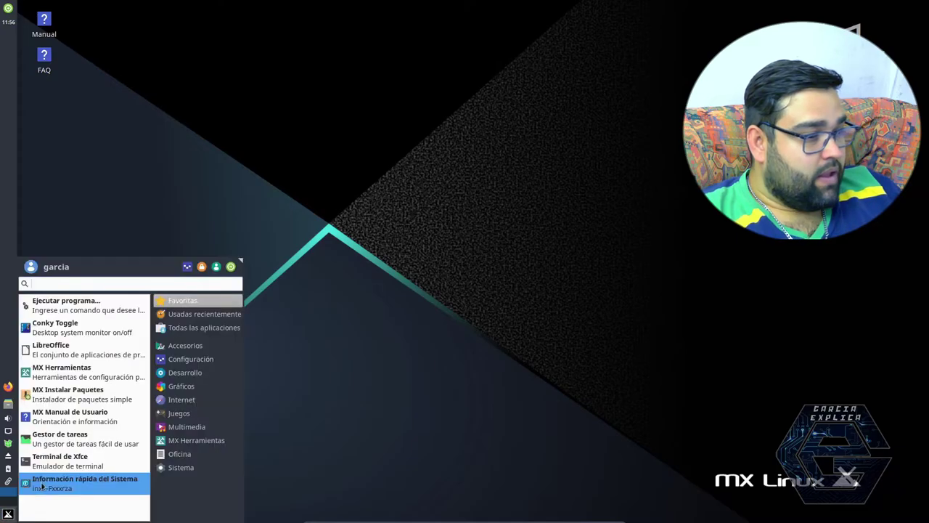
Step: Browse the Games and Office categories, then launch ADSL/PPPOE configuration from Sistema
mouse_move(185, 455)
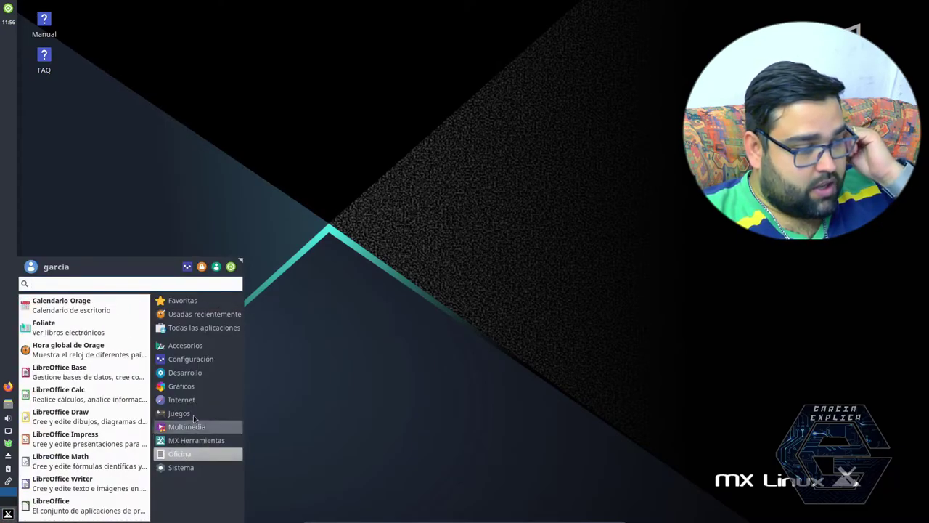
mouse_move(200, 388)
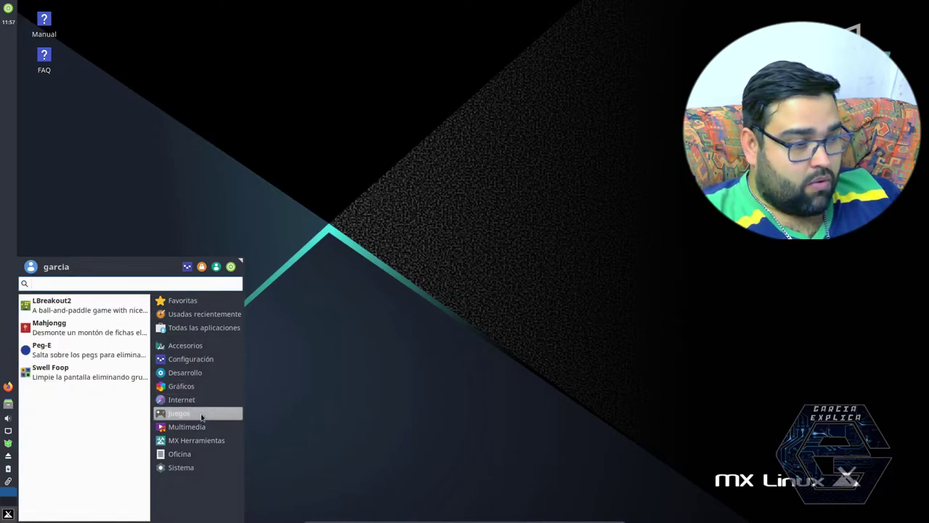
mouse_move(204, 428)
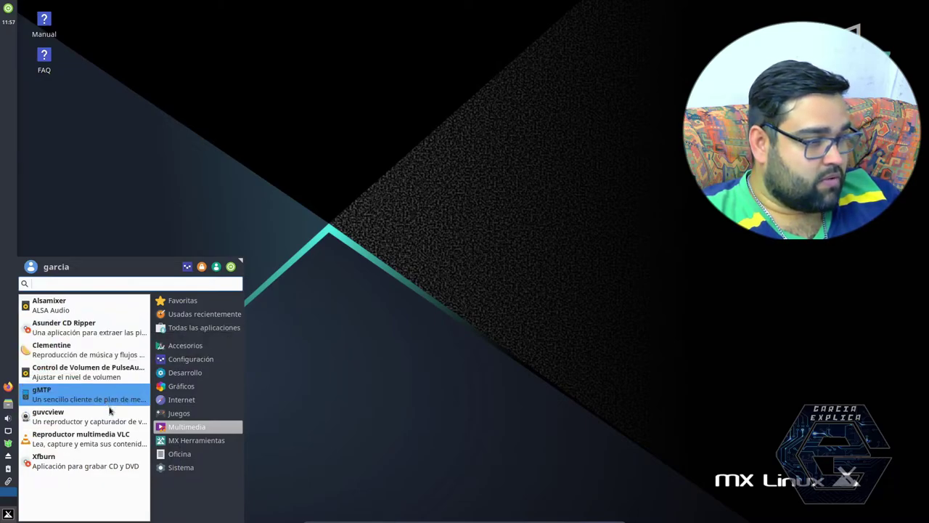
left_click(187, 415)
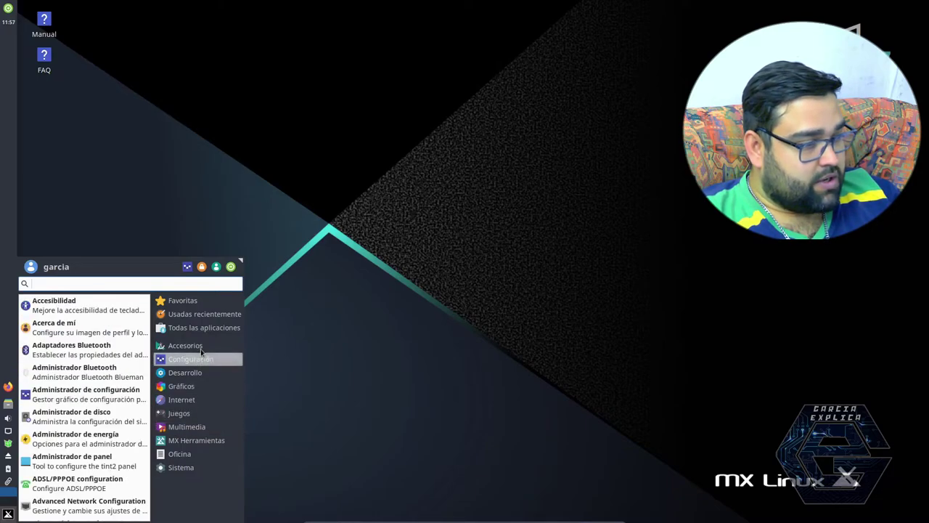
mouse_move(202, 350)
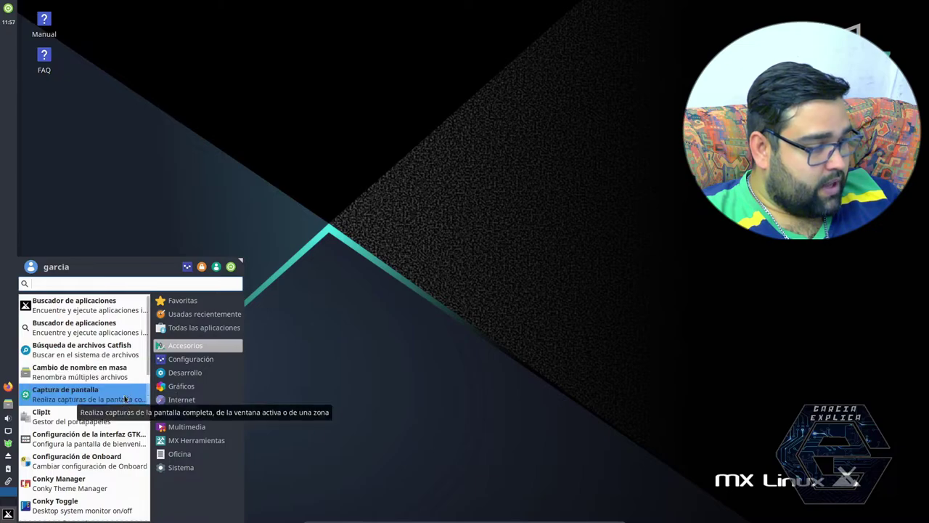
scroll(122, 421, "down", 5)
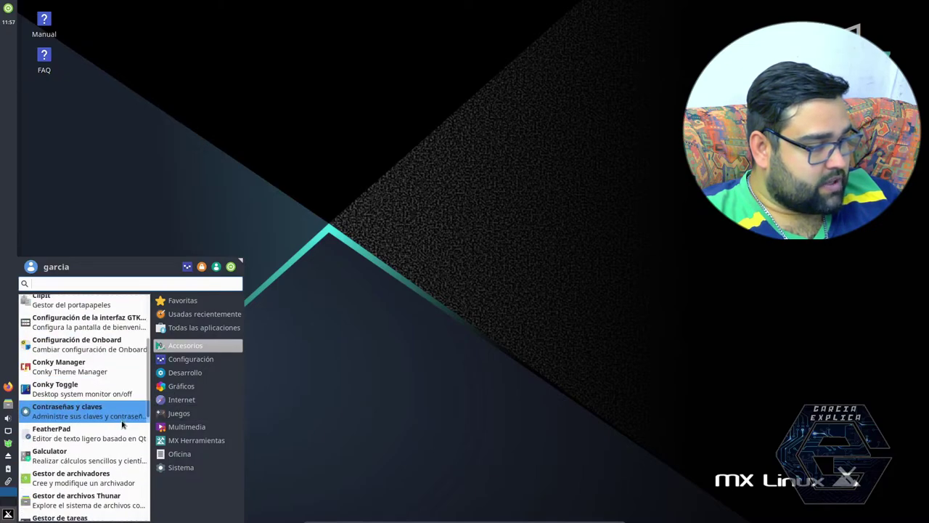
scroll(122, 425, "down", 5)
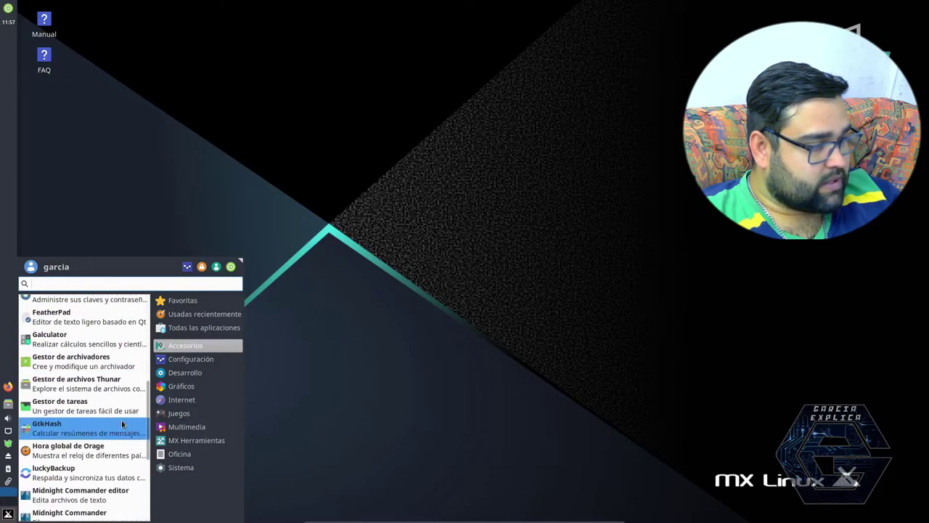
scroll(122, 424, "down", 5)
scroll(122, 424, "down", 2)
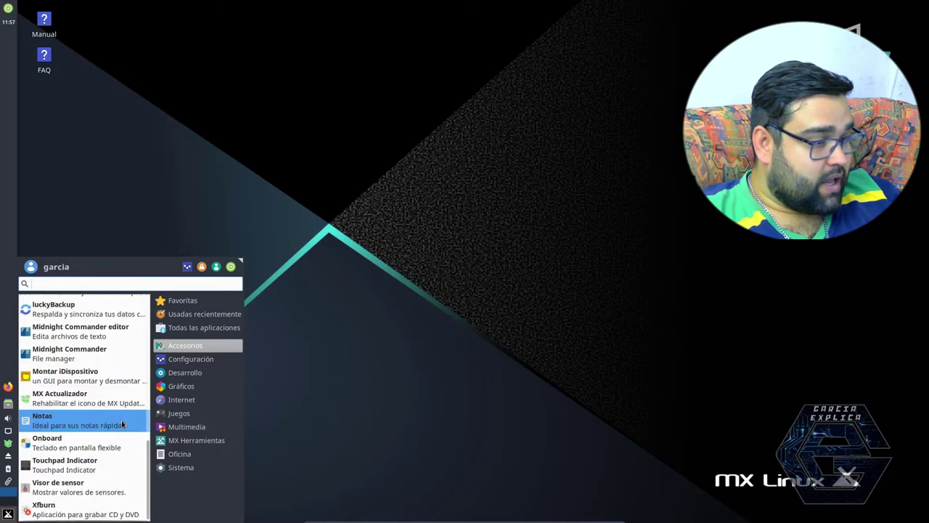
left_click(179, 454)
left_click(179, 468)
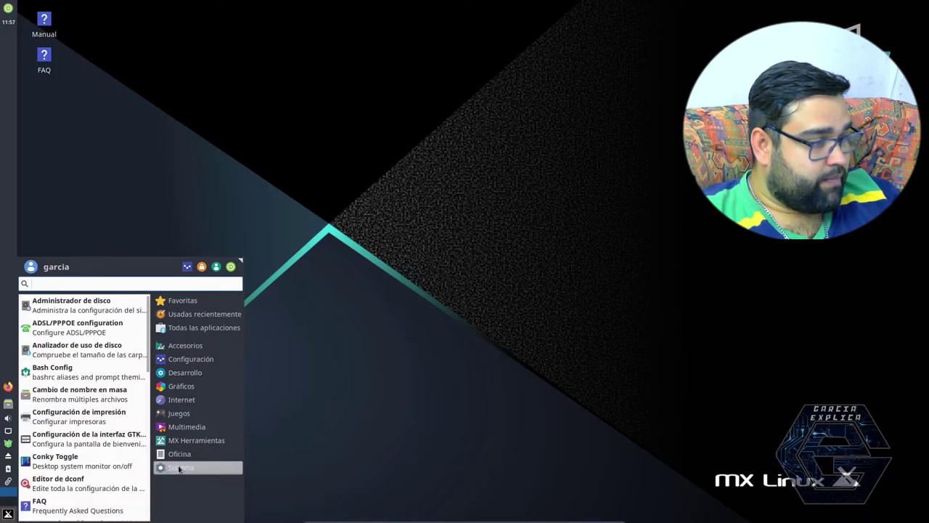
left_click(77, 327)
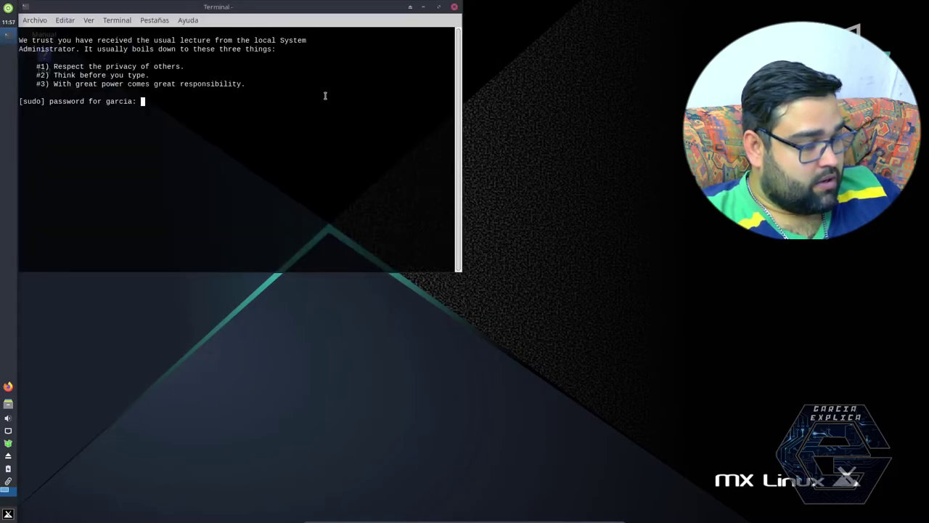
Step: Submit the sudo password to start the PPPoE device search, then close that terminal
key("Return")
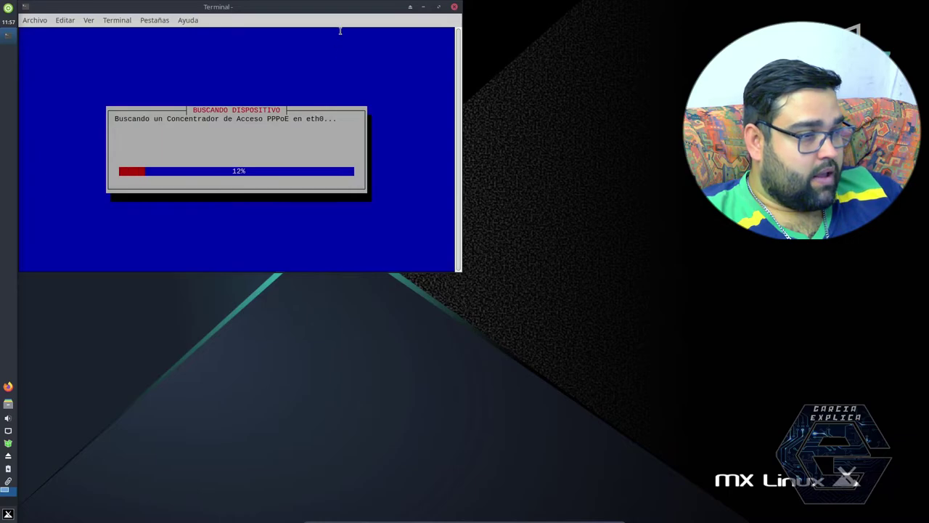
left_click_drag(349, 13, 549, 93)
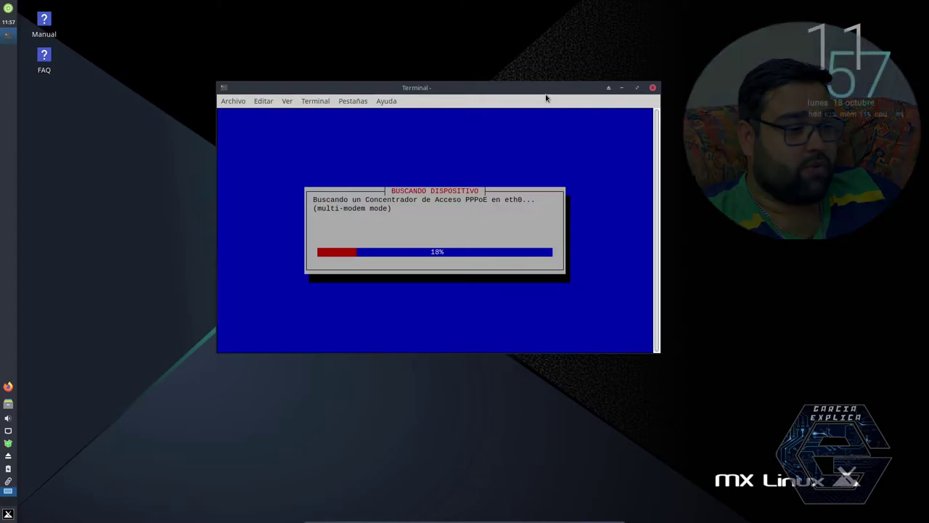
left_click(652, 89)
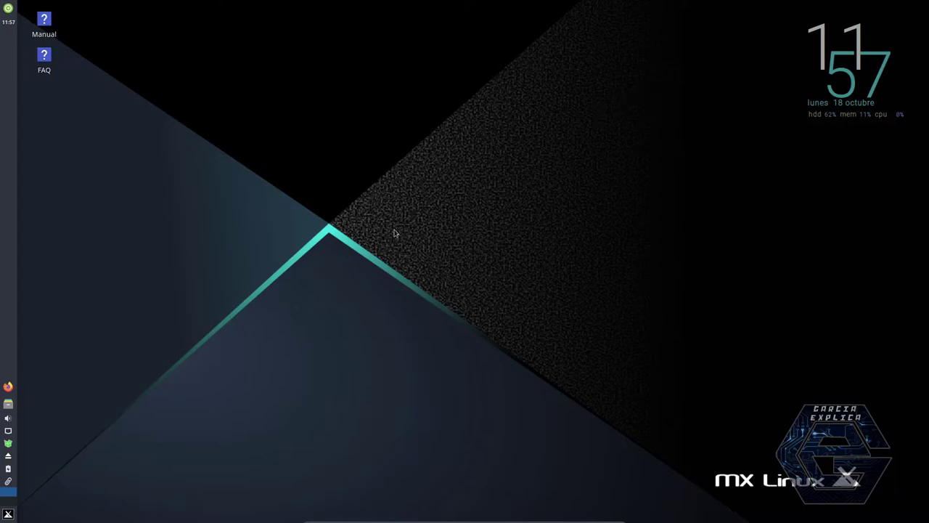
Step: Launch GNOME PPP from Internet, inspect its phone-number field, close it, and reopen the applications menu
left_click(9, 514)
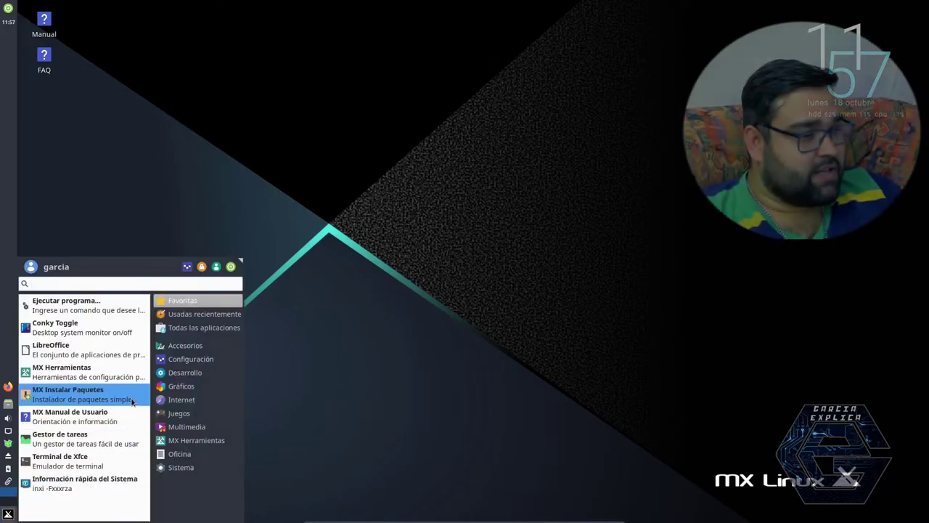
left_click(180, 400)
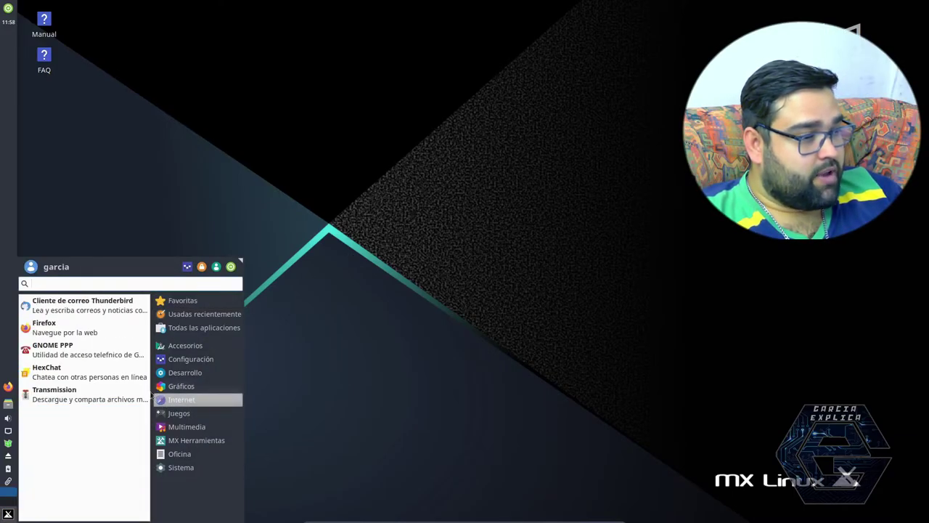
left_click(56, 354)
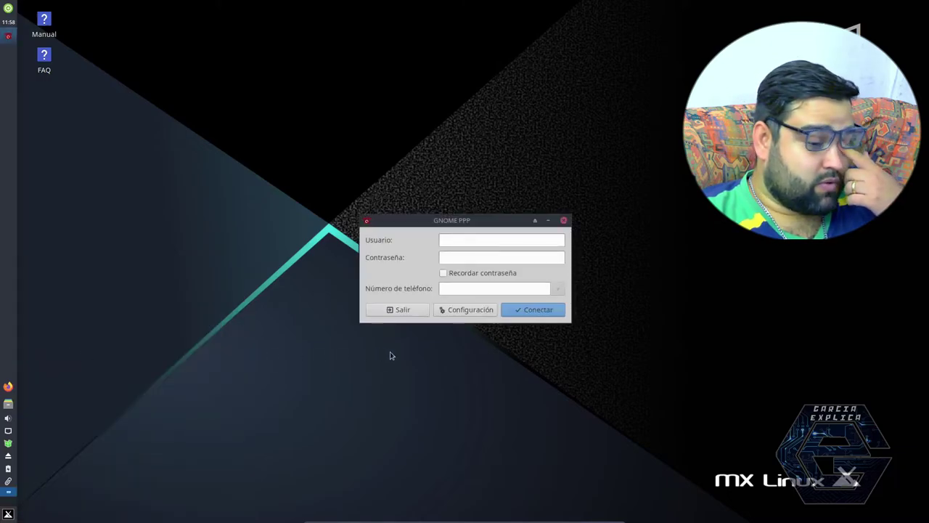
left_click(450, 291)
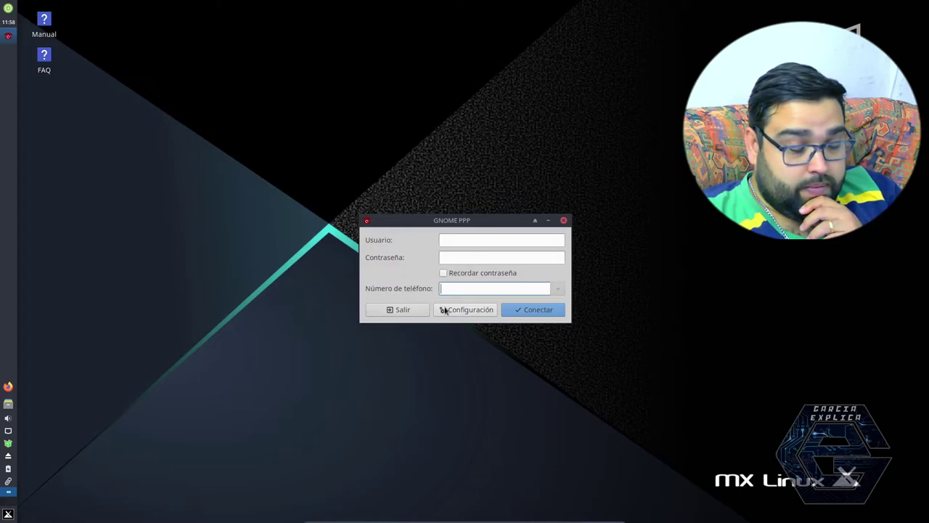
left_click(563, 220)
left_click(8, 514)
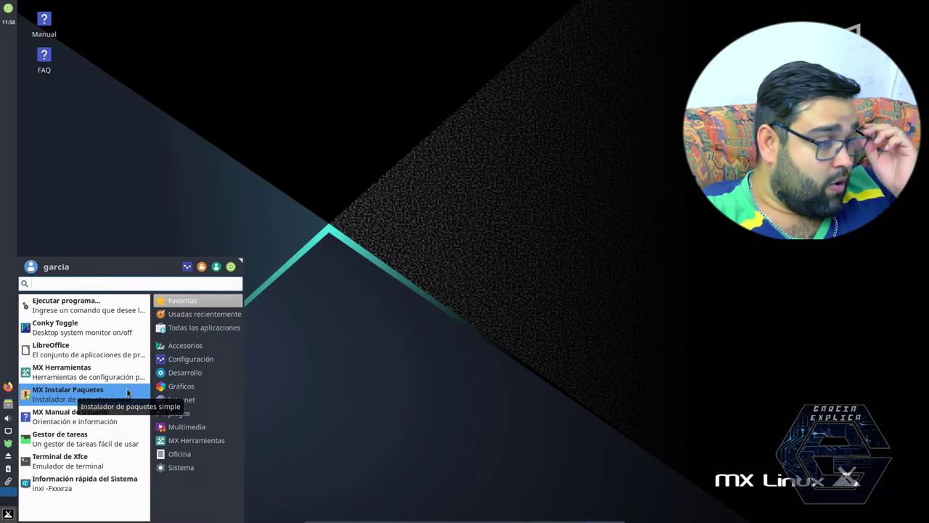
Step: Launch Htop from the Sistema category of the Whisker menu to view running processes
left_click(190, 359)
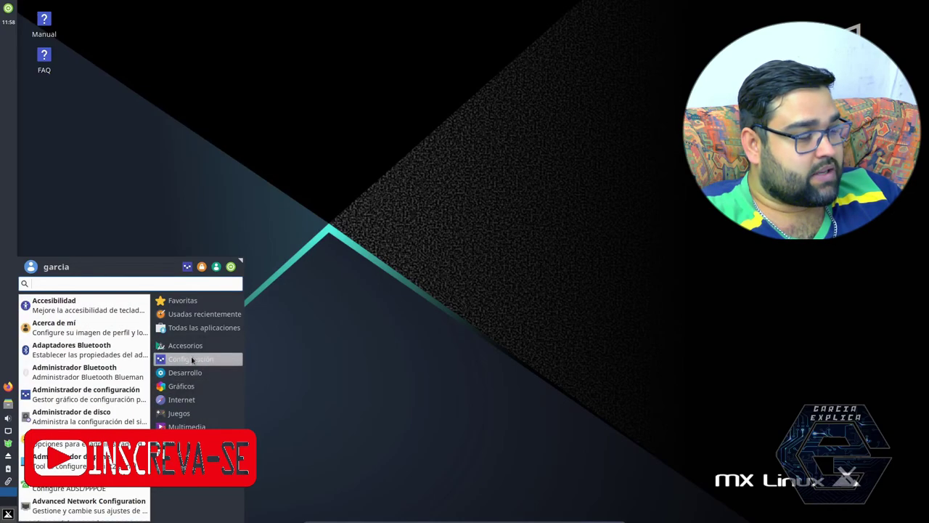
scroll(116, 356, "down", 15)
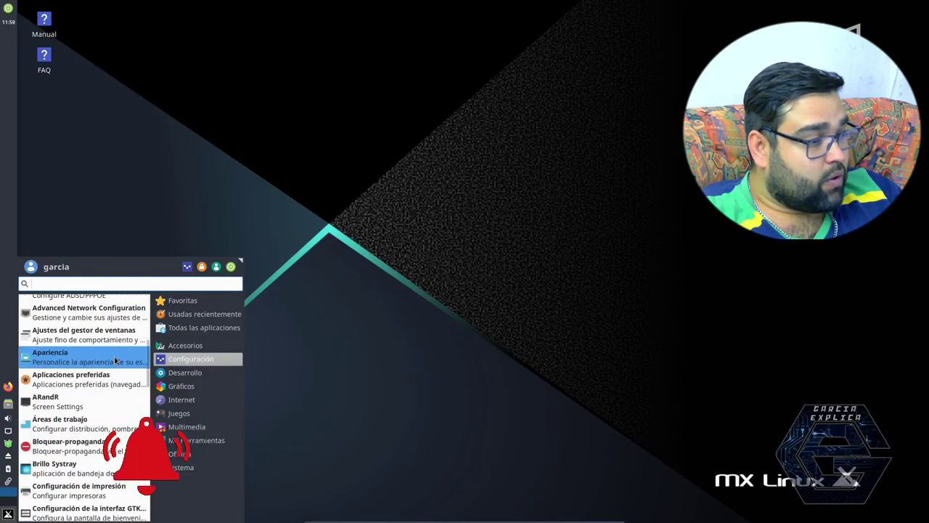
scroll(118, 356, "down", 5)
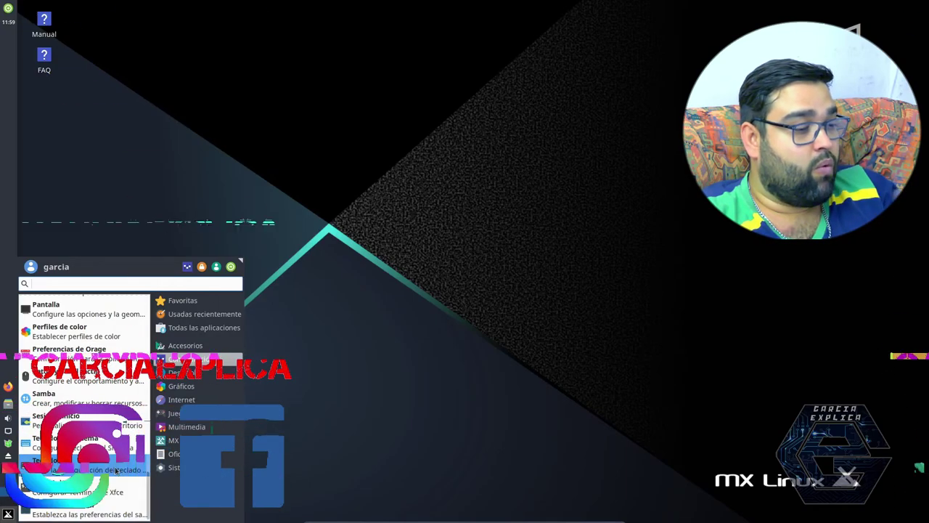
left_click(174, 467)
scroll(111, 455, "down", 3)
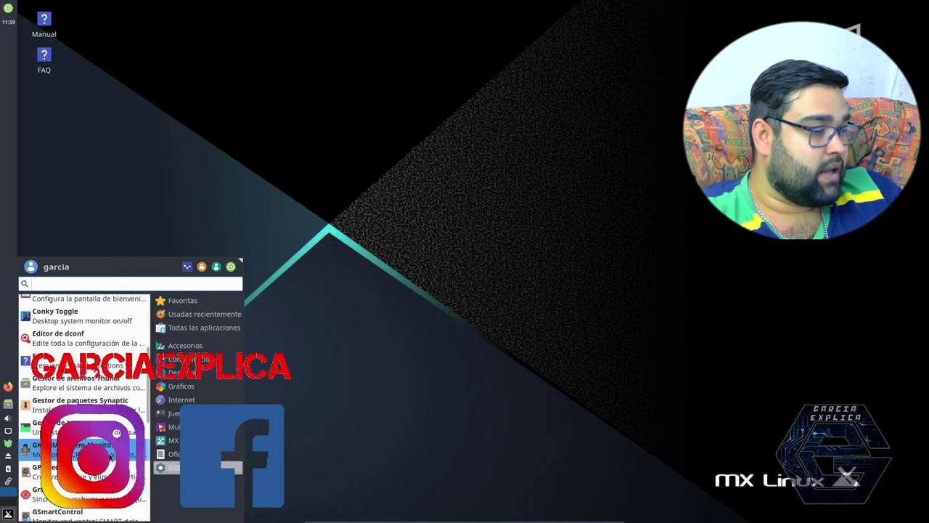
scroll(109, 452, "up", 3)
scroll(109, 451, "down", 7)
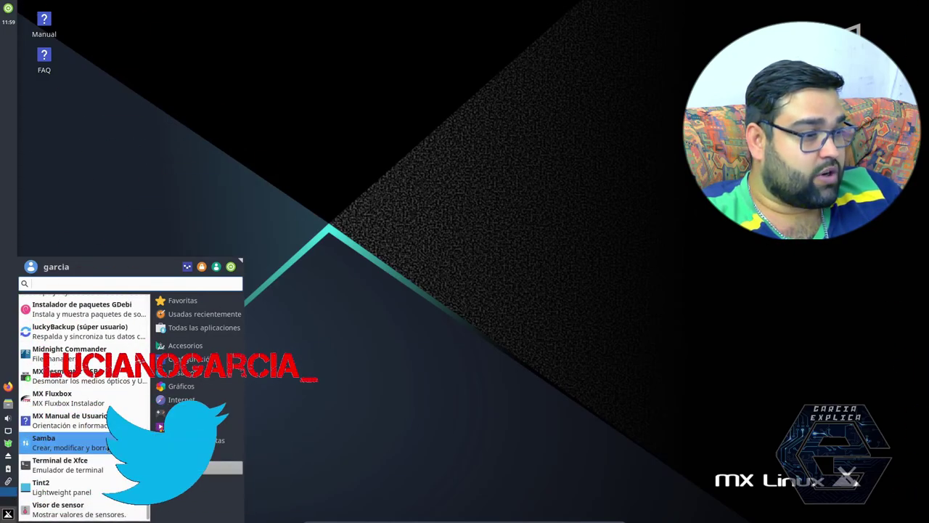
scroll(84, 416, "up", 1)
scroll(84, 416, "up", 3)
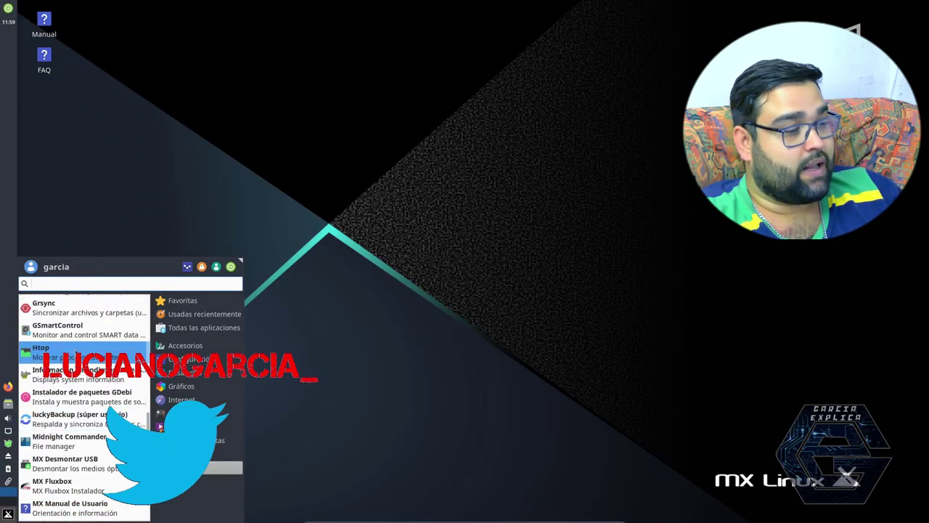
left_click(44, 349)
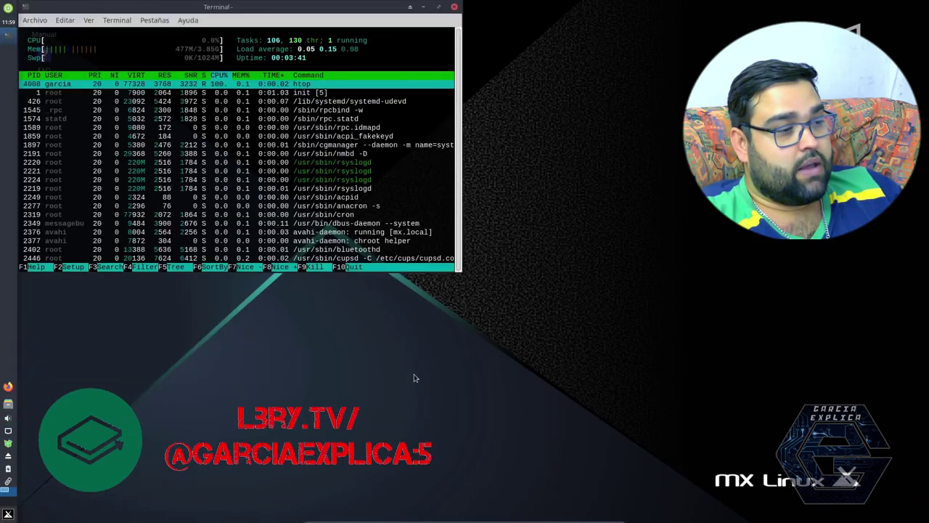
Step: Close the Terminal window running htop
left_click(455, 6)
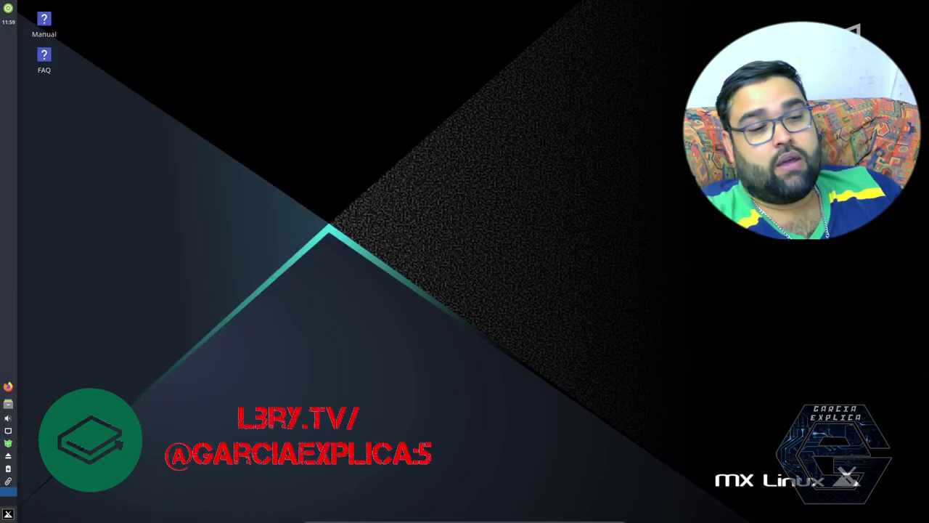